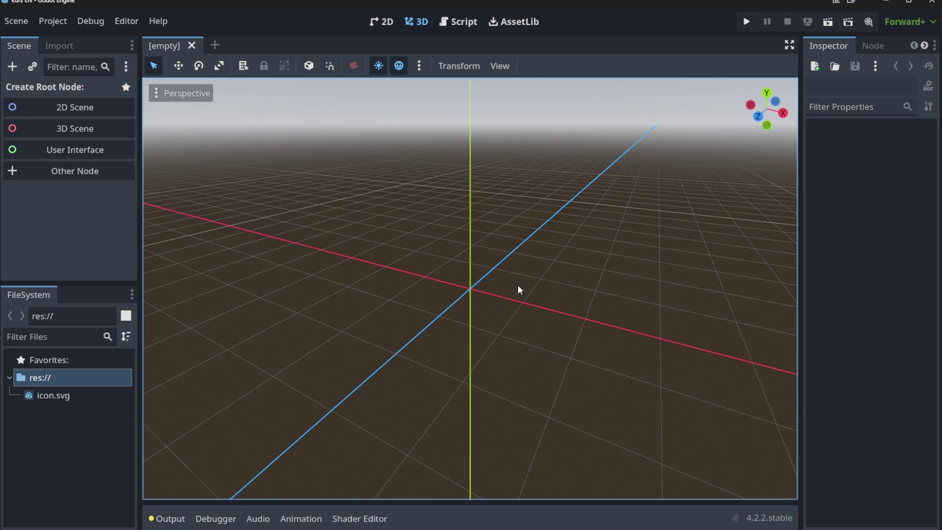
- Zoom the empty 3D viewport in and out, then switch to the itch.io game assets page
{"action": "scroll", "coordinate": [510, 311], "scroll_direction": "down", "scroll_amount": 3}
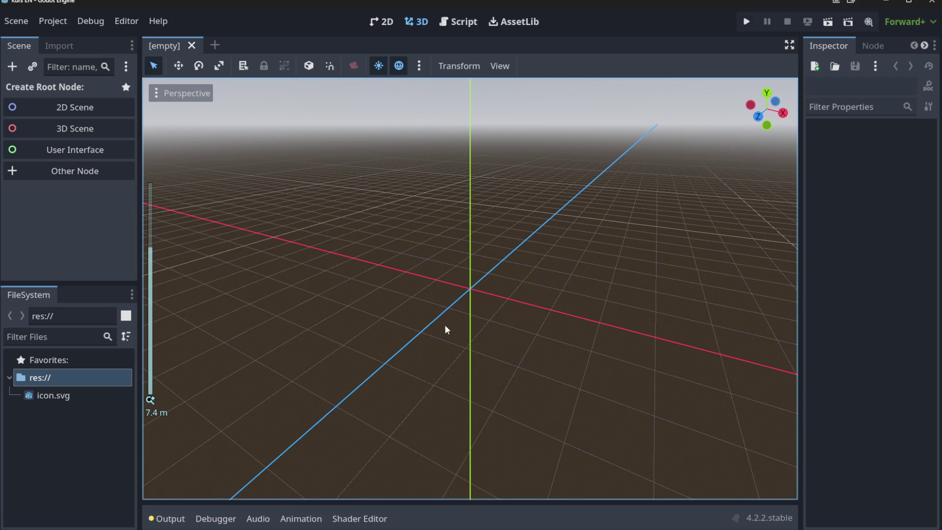
{"action": "scroll", "coordinate": [452, 332], "scroll_direction": "up", "scroll_amount": 3}
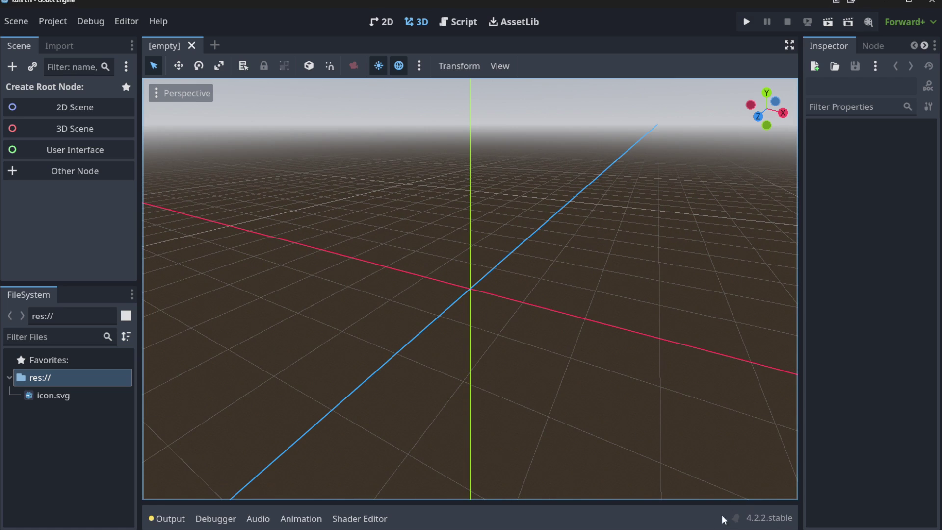
{"action": "key", "text": "alt+Tab"}
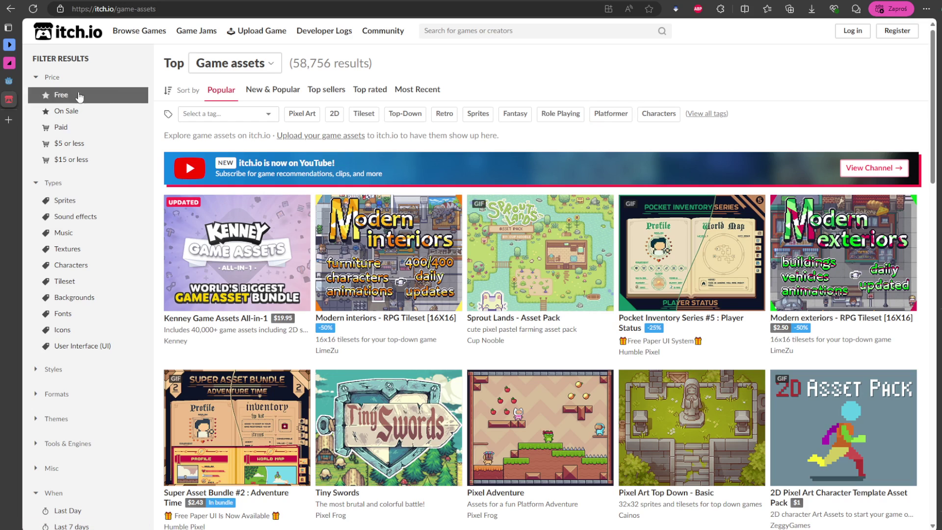
- Filter game assets to Free, open Tiny Swords and scroll to its Formats and License section
{"action": "left_click", "coordinate": [61, 100]}
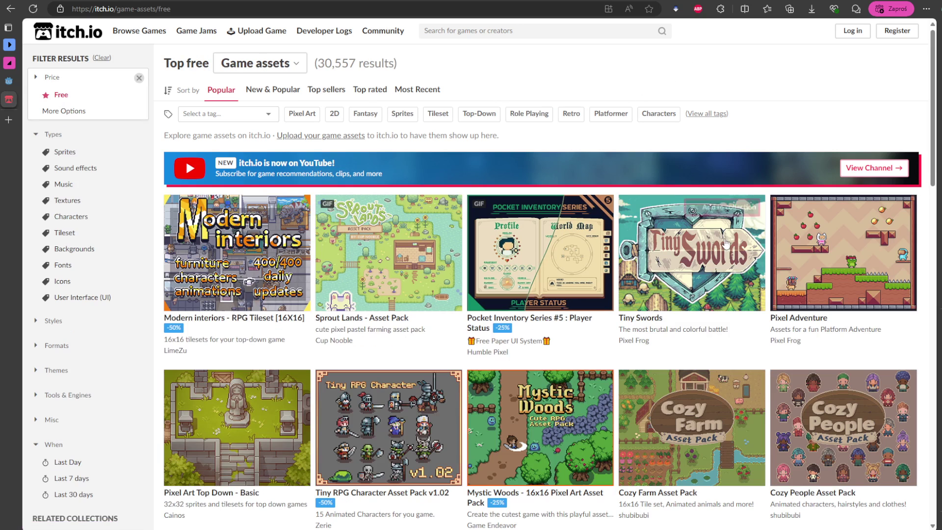
{"action": "left_click", "coordinate": [702, 264]}
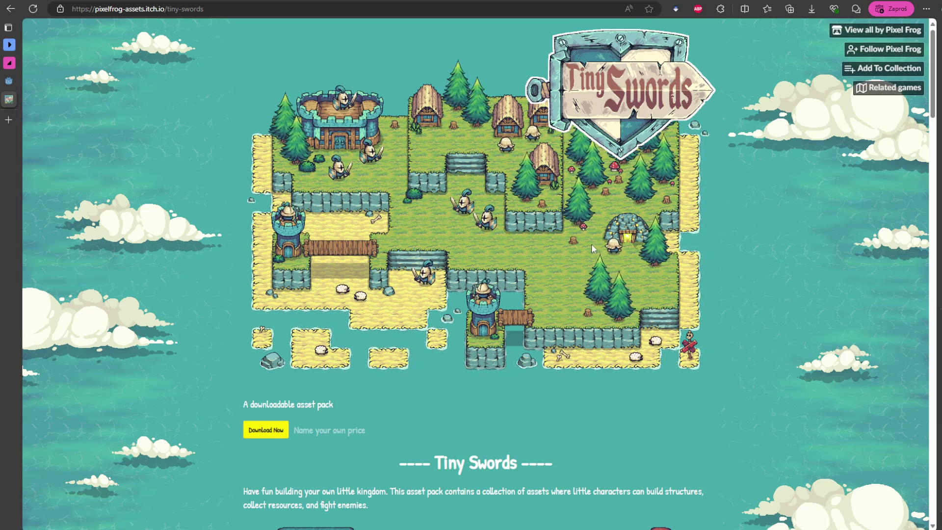
{"action": "scroll", "coordinate": [567, 235], "scroll_direction": "down", "scroll_amount": 8}
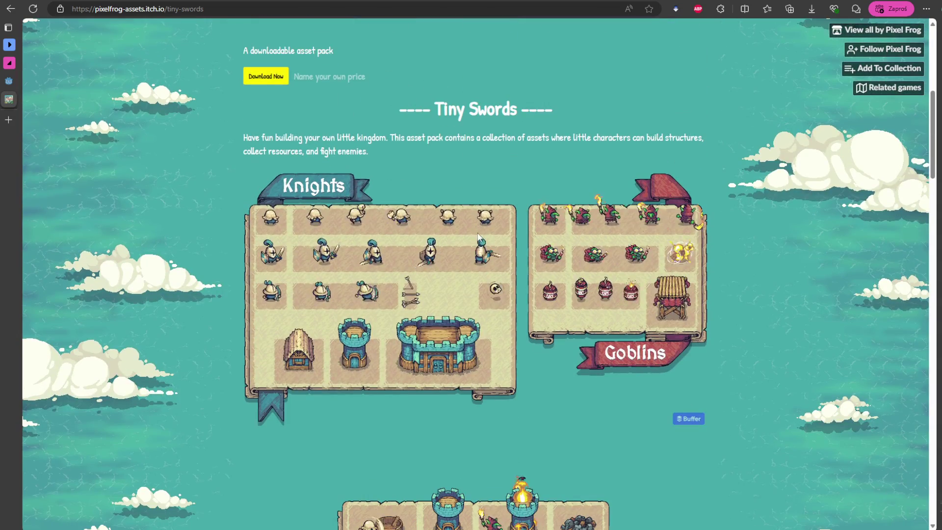
{"action": "scroll", "coordinate": [564, 273], "scroll_direction": "down", "scroll_amount": 10}
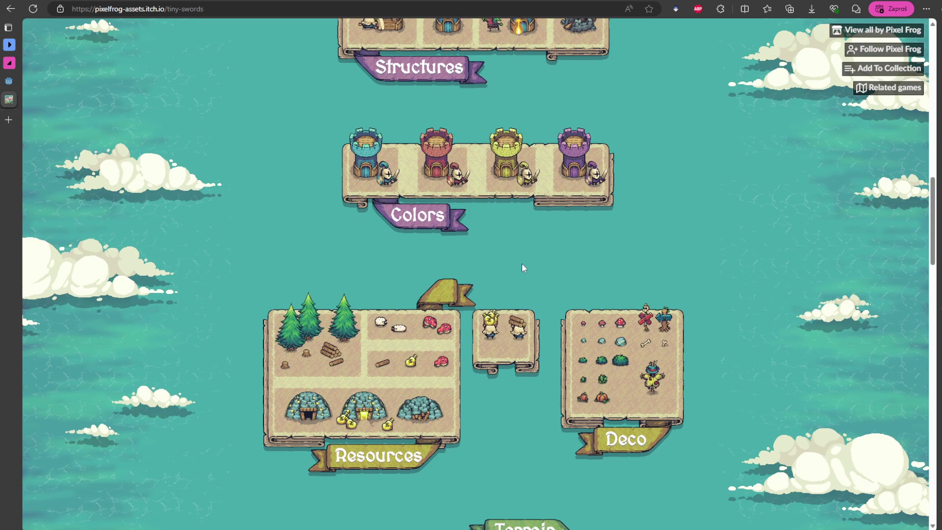
{"action": "scroll", "coordinate": [522, 267], "scroll_direction": "down", "scroll_amount": 15}
{"action": "scroll", "coordinate": [510, 273], "scroll_direction": "down", "scroll_amount": 4}
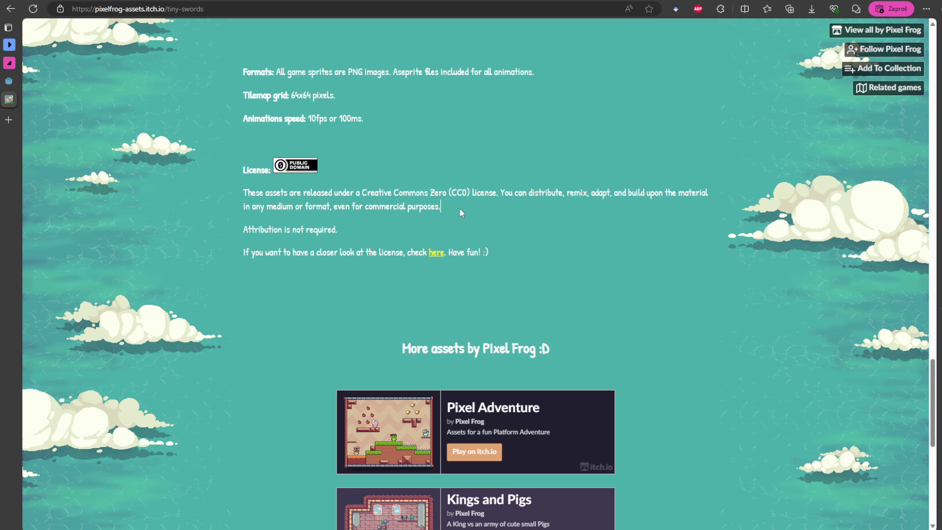
- Highlight the CC0 license wording on the Tiny Swords page, then scroll back to the top
{"action": "left_click_drag", "start_coordinate": [460, 208], "coordinate": [217, 188]}
{"action": "left_click", "coordinate": [488, 207]}
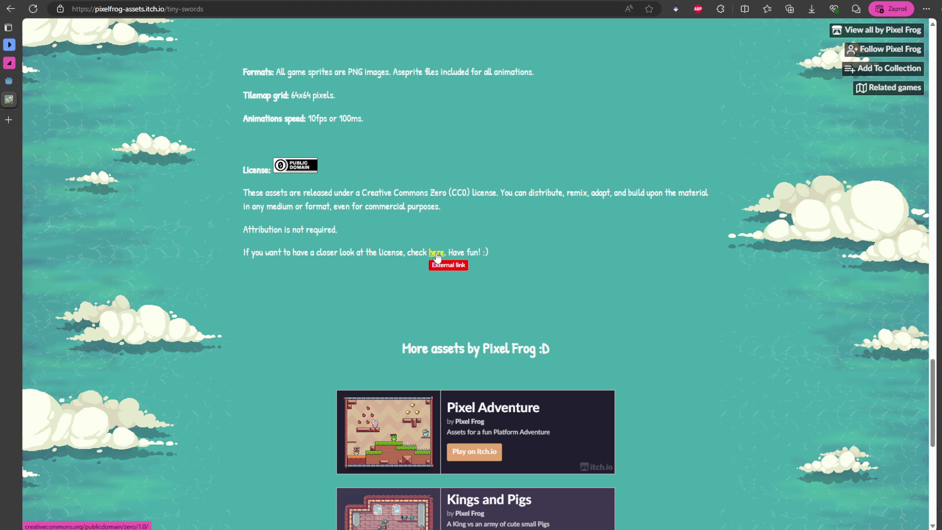
{"action": "scroll", "coordinate": [459, 236], "scroll_direction": "up", "scroll_amount": 2}
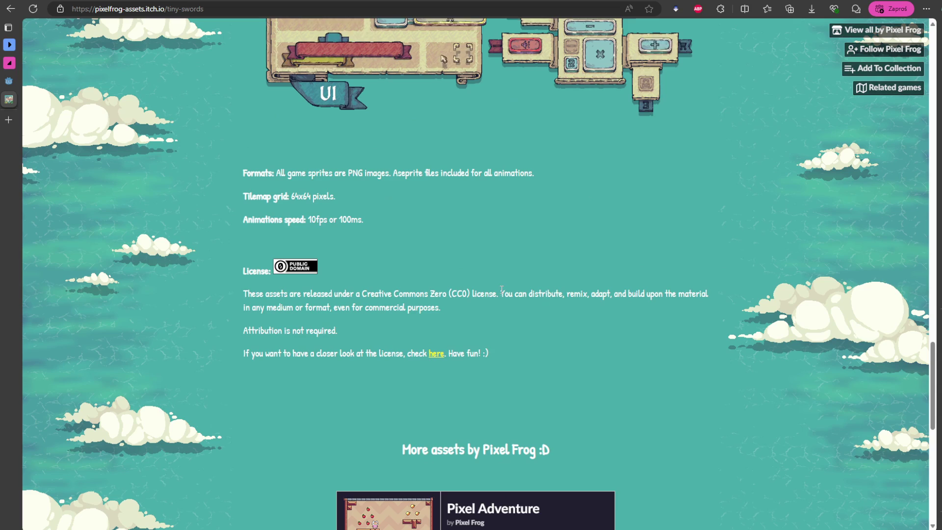
{"action": "left_click_drag", "start_coordinate": [462, 296], "coordinate": [362, 295]}
{"action": "left_click", "coordinate": [373, 306]}
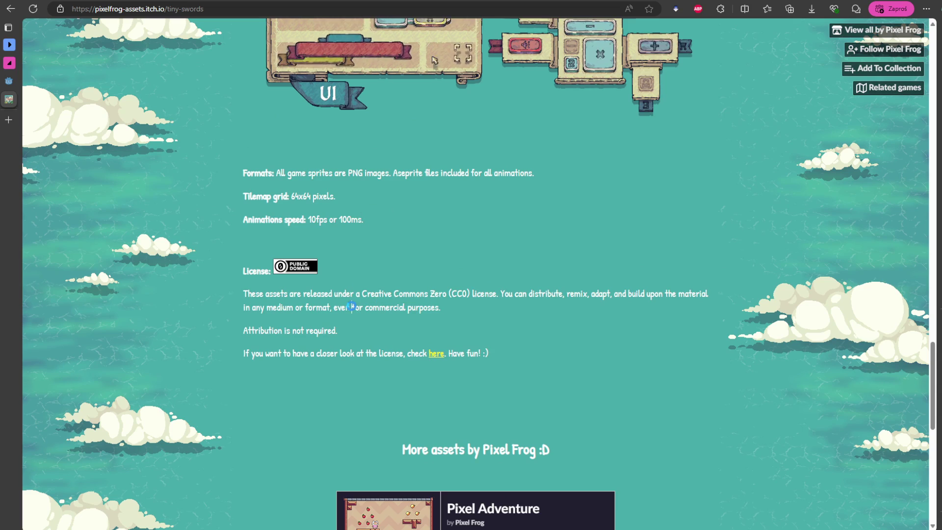
{"action": "scroll", "coordinate": [374, 305], "scroll_direction": "up", "scroll_amount": 16}
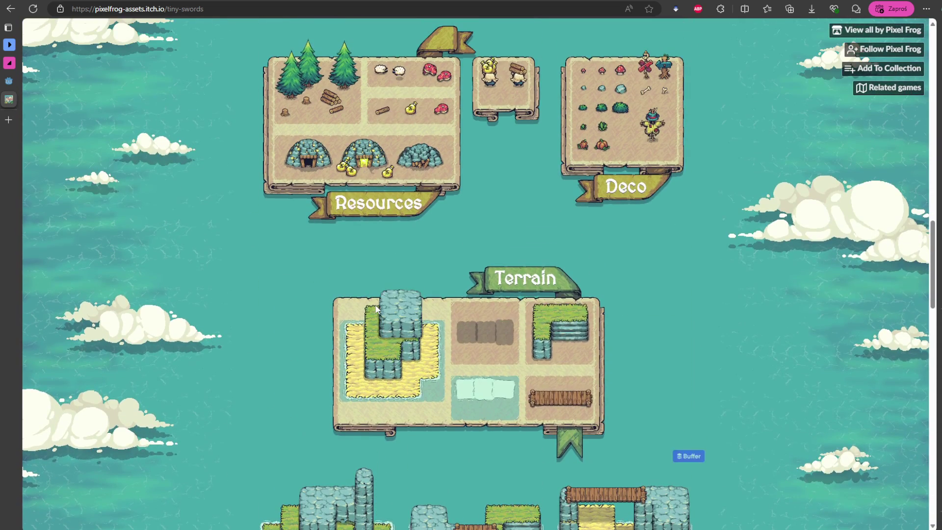
{"action": "scroll", "coordinate": [380, 307], "scroll_direction": "up", "scroll_amount": 20}
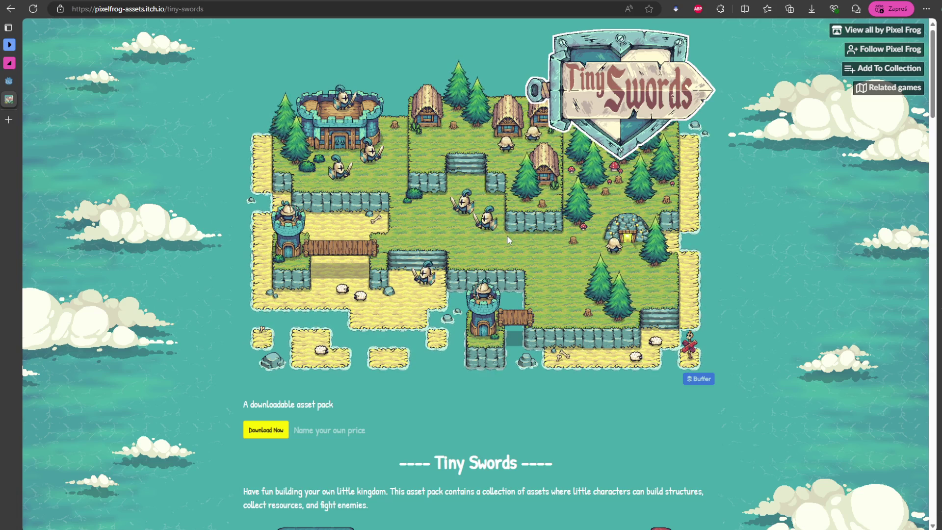
- Go back to the free assets and preview the Music, Fonts, User Interface and Sprites categories
{"action": "key", "text": "alt+Left"}
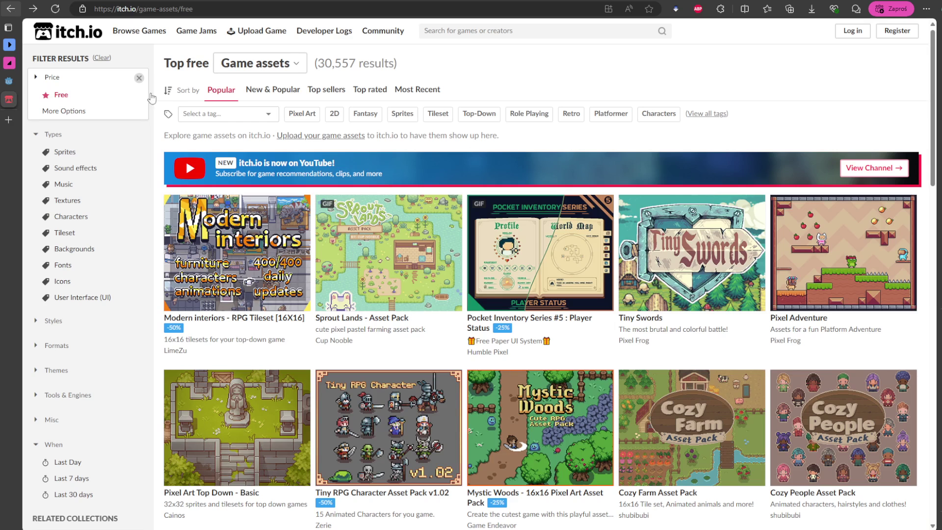
{"action": "left_click", "coordinate": [105, 186]}
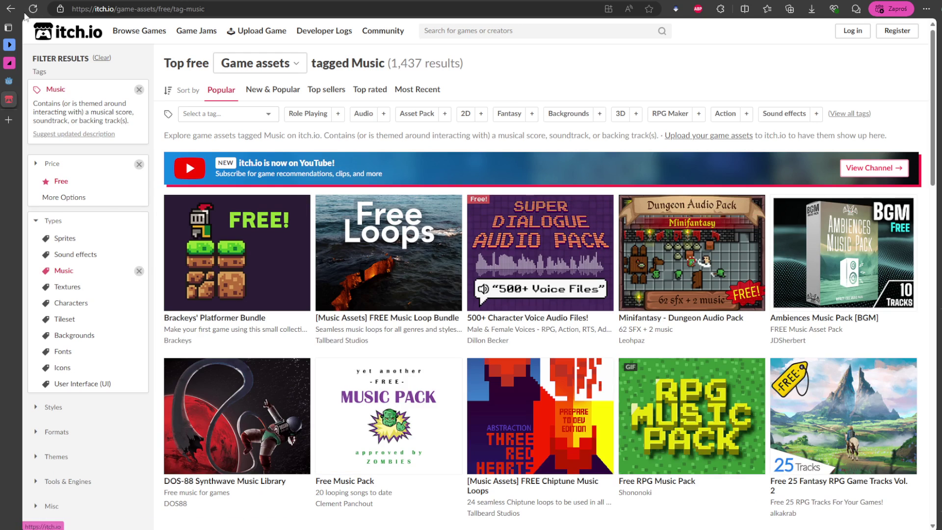
{"action": "left_click", "coordinate": [13, 17]}
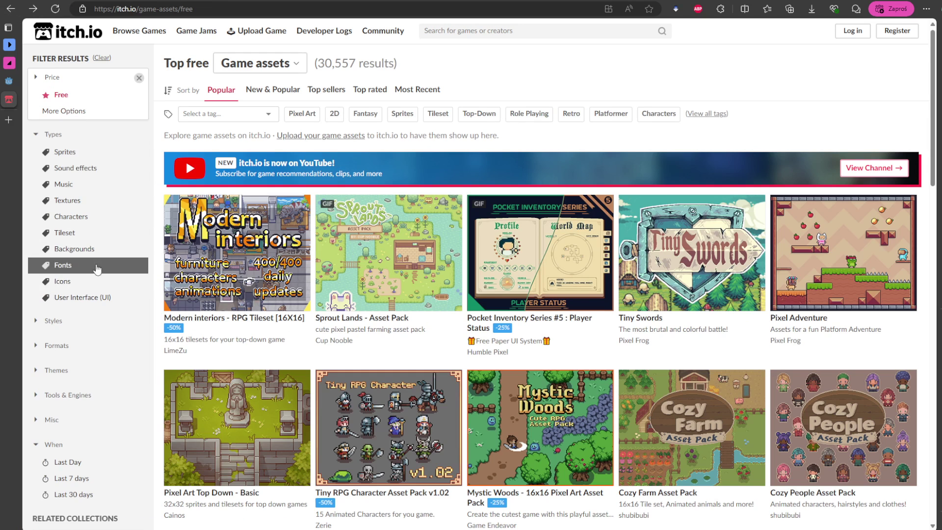
{"action": "left_click", "coordinate": [103, 275]}
{"action": "left_click", "coordinate": [10, 9]}
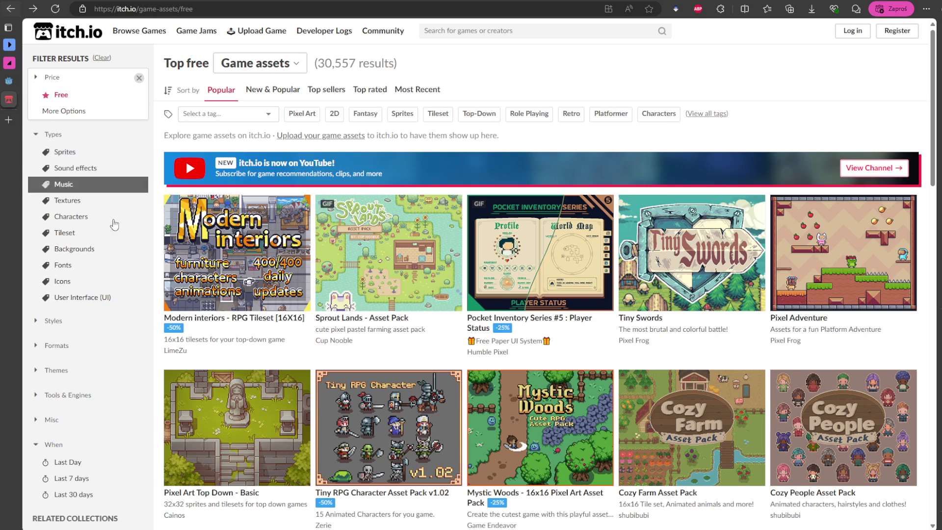
{"action": "left_click", "coordinate": [90, 300]}
{"action": "left_click", "coordinate": [11, 8]}
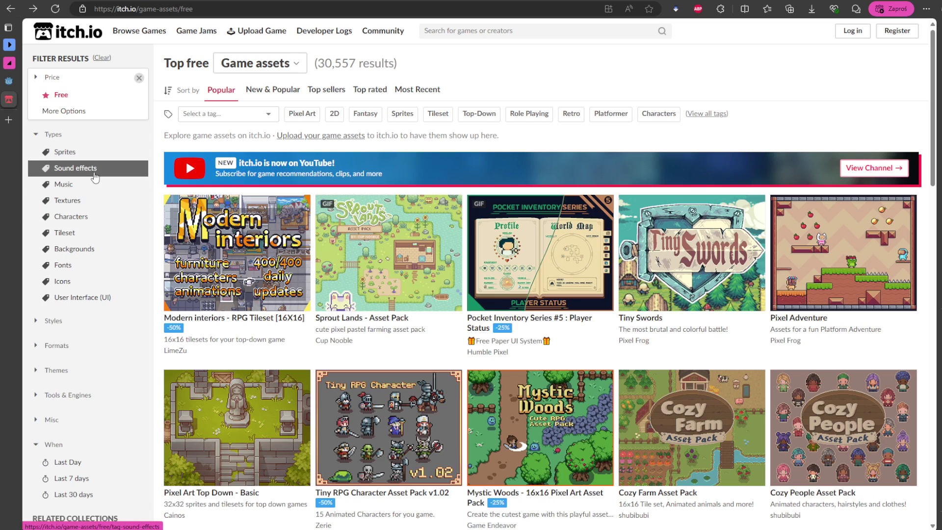
{"action": "left_click", "coordinate": [90, 154]}
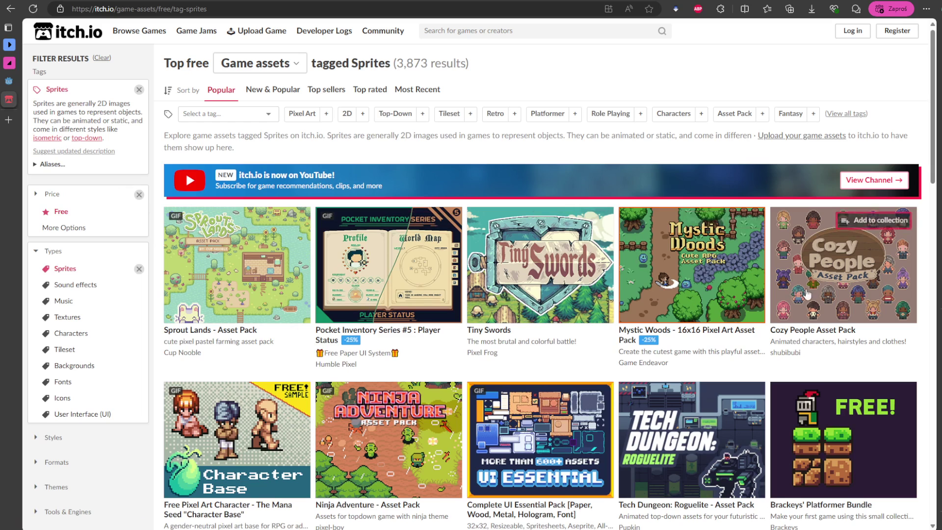
{"action": "left_click", "coordinate": [10, 11]}
- Reopen the Tiny Swords asset pack page from the free assets listing
{"action": "mouse_move", "coordinate": [728, 203]}
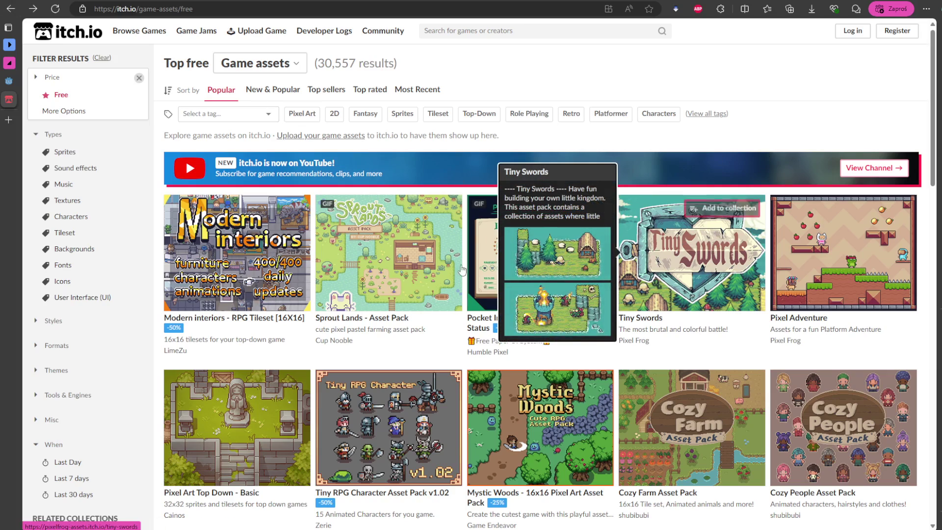
{"action": "scroll", "coordinate": [461, 269], "scroll_direction": "down", "scroll_amount": 15}
{"action": "scroll", "coordinate": [568, 351], "scroll_direction": "up", "scroll_amount": 10}
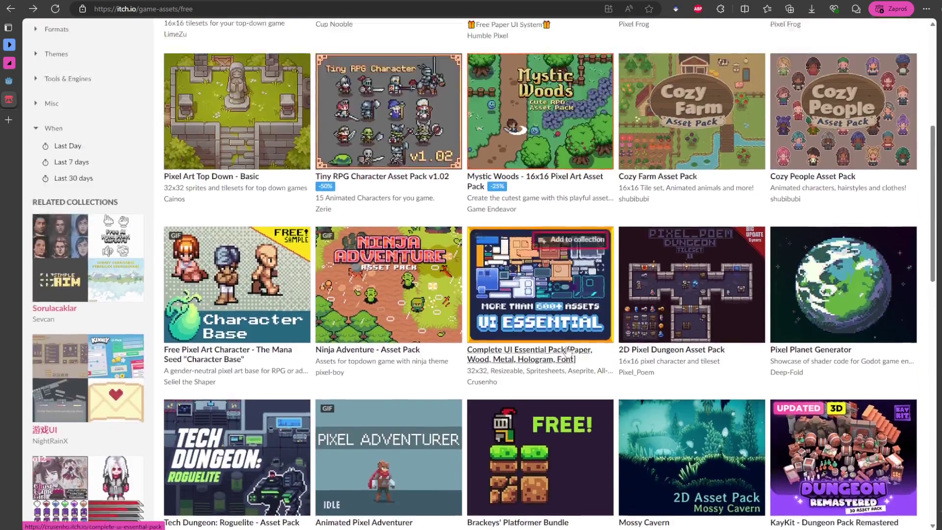
{"action": "scroll", "coordinate": [568, 351], "scroll_direction": "up", "scroll_amount": 6}
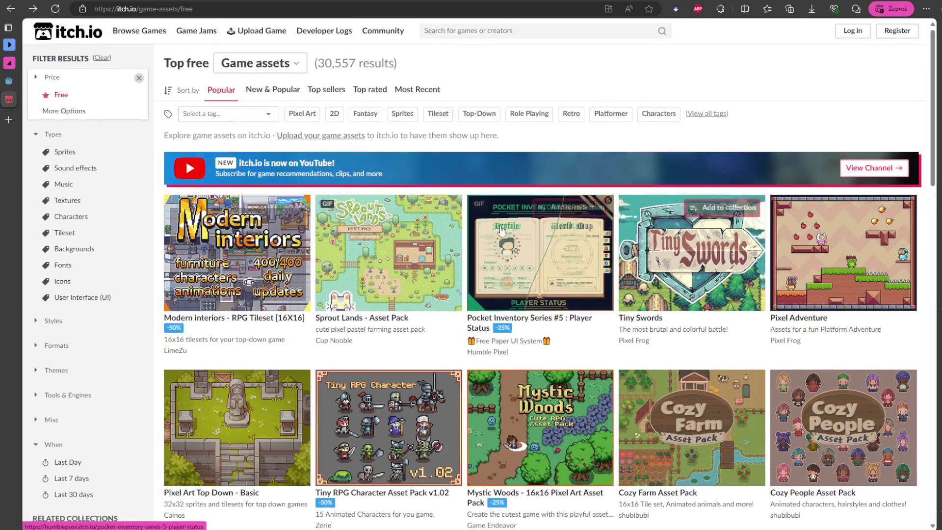
{"action": "left_click", "coordinate": [721, 264]}
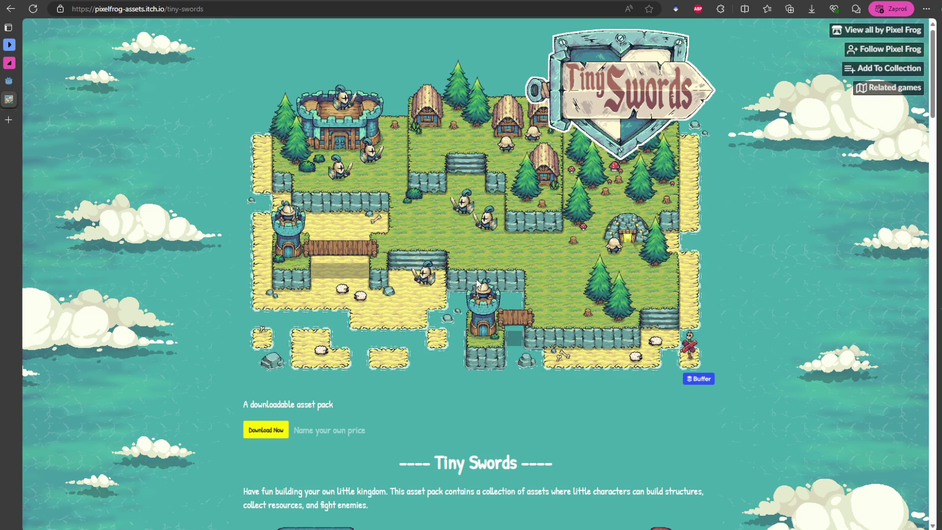
- Request the Tiny Swords download and skip the payment to reach the downloads
{"action": "scroll", "coordinate": [477, 283], "scroll_direction": "down", "scroll_amount": 5}
{"action": "left_click", "coordinate": [264, 179]}
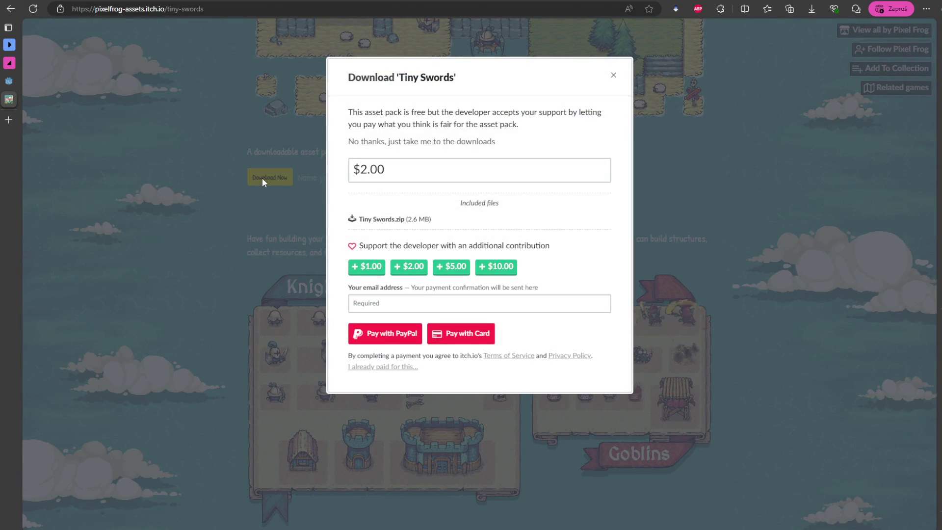
{"action": "left_click", "coordinate": [262, 178]}
{"action": "left_click", "coordinate": [271, 175]}
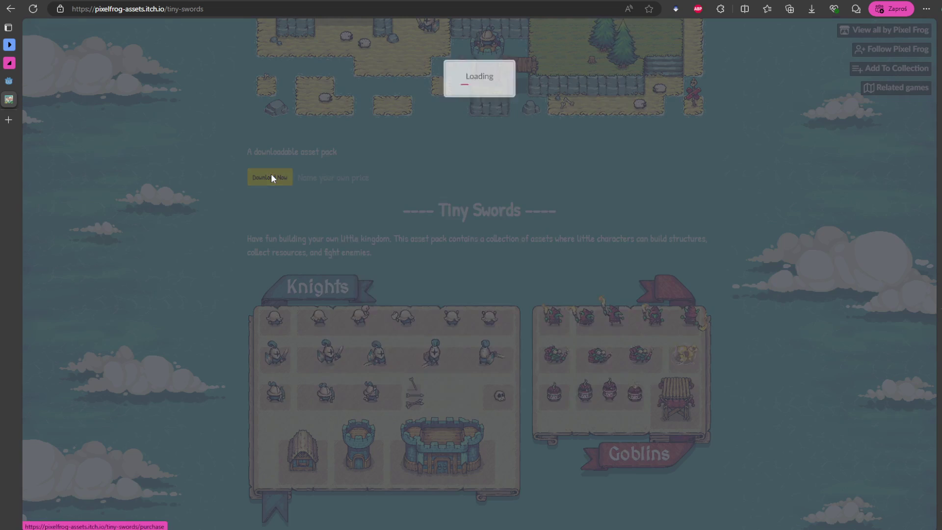
{"action": "left_click", "coordinate": [420, 140]}
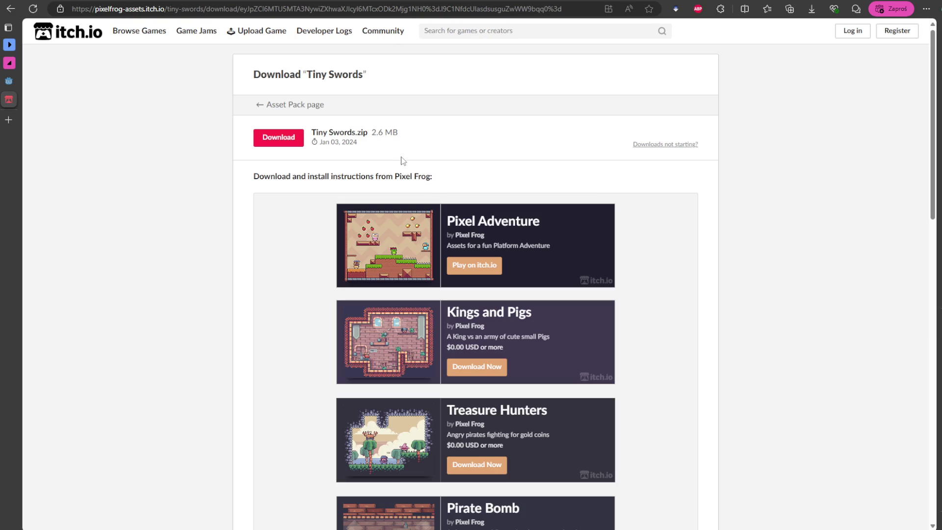
- Download Tiny Swords.zip (2.6 MB) and dismiss the thanks message
{"action": "left_click", "coordinate": [279, 137]}
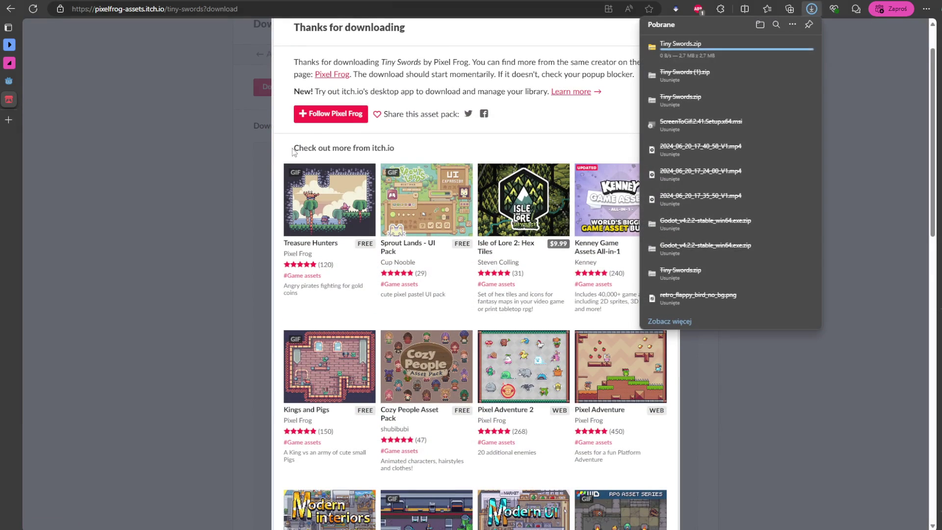
{"action": "left_click", "coordinate": [195, 141]}
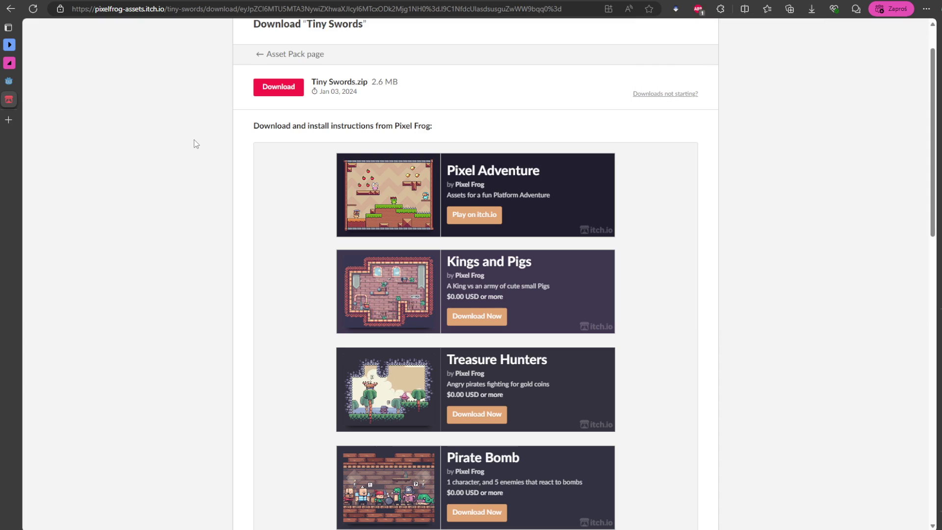
{"action": "scroll", "coordinate": [425, 372], "scroll_direction": "down", "scroll_amount": 2}
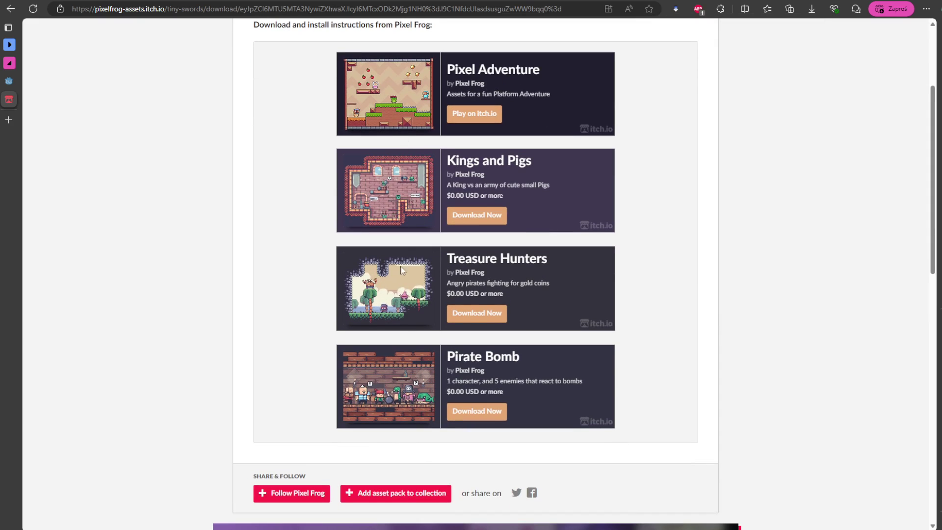
{"action": "scroll", "coordinate": [401, 269], "scroll_direction": "up", "scroll_amount": 3}
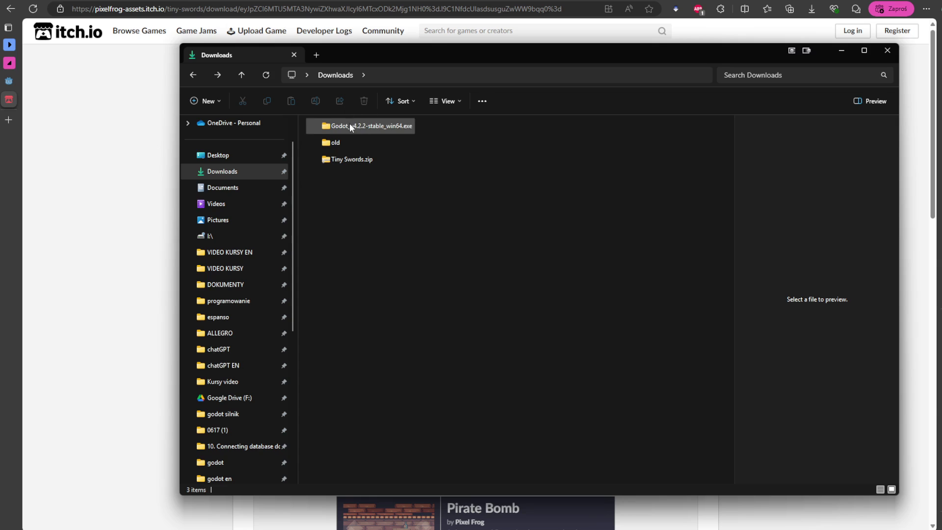
- Extract all of Tiny Swords.zip in the Downloads folder and close the extracted folder window
{"action": "left_click", "coordinate": [358, 160]}
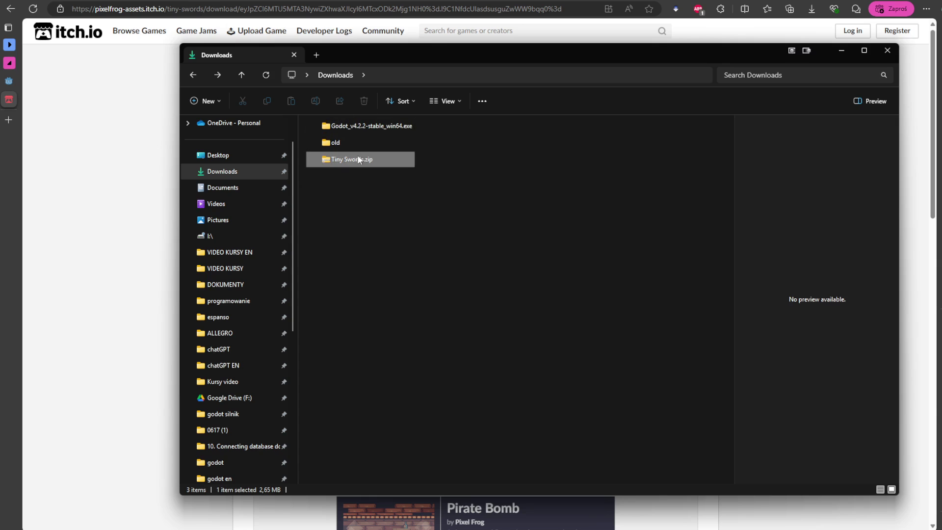
{"action": "left_click", "coordinate": [498, 101]}
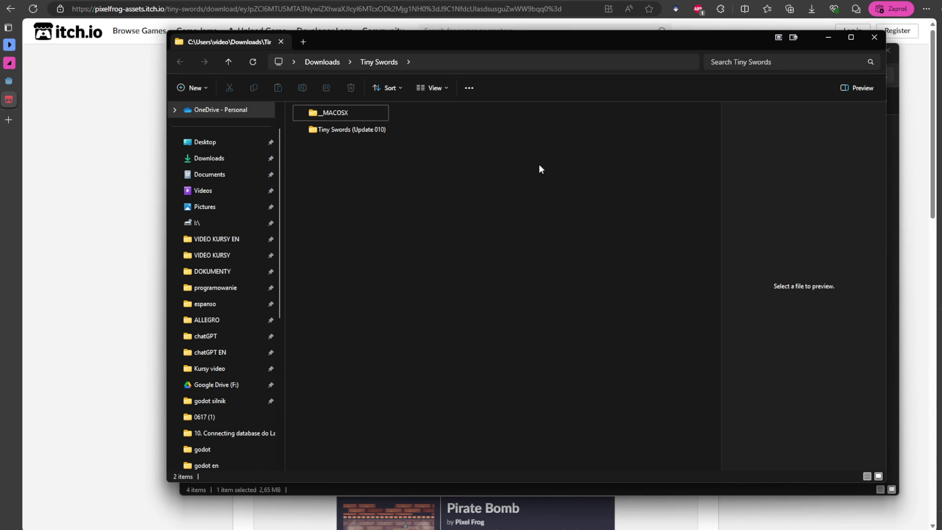
{"action": "left_click", "coordinate": [872, 38]}
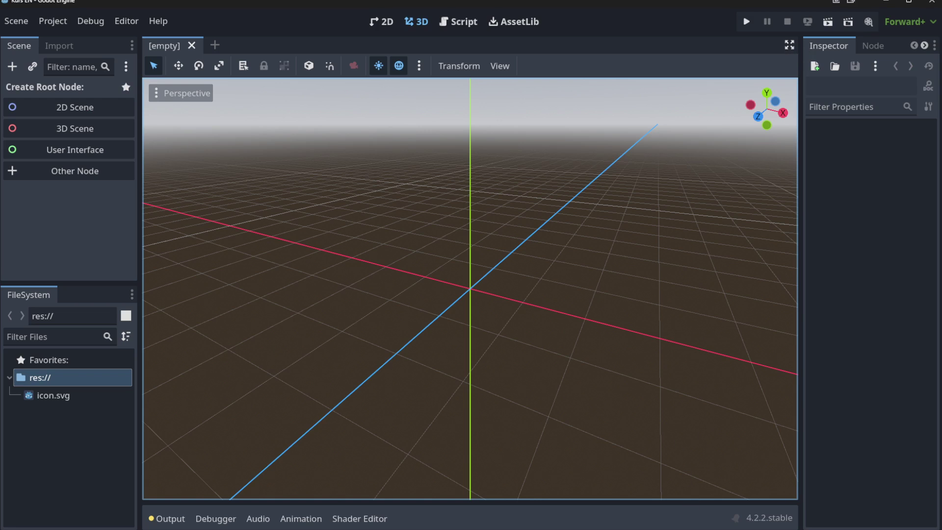
- Drag the extracted Tiny Swords folder from Downloads into Godot's res:// folder
{"action": "key", "text": "alt+Tab"}
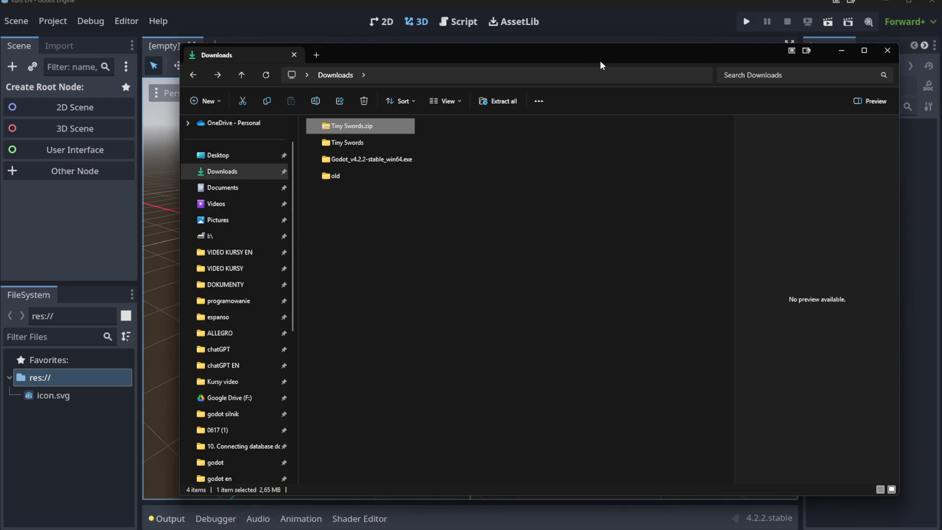
{"action": "left_click_drag", "start_coordinate": [699, 55], "coordinate": [941, 87]}
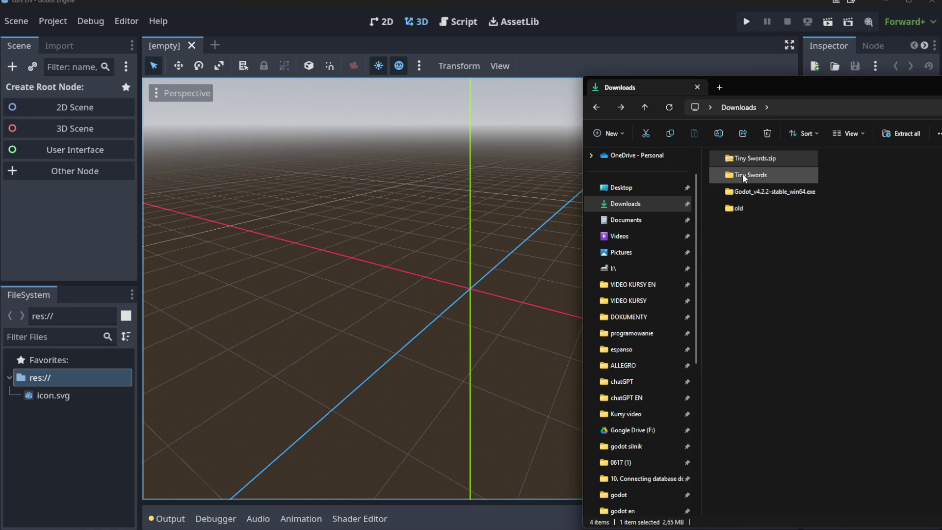
{"action": "left_click_drag", "start_coordinate": [742, 173], "coordinate": [389, 221]}
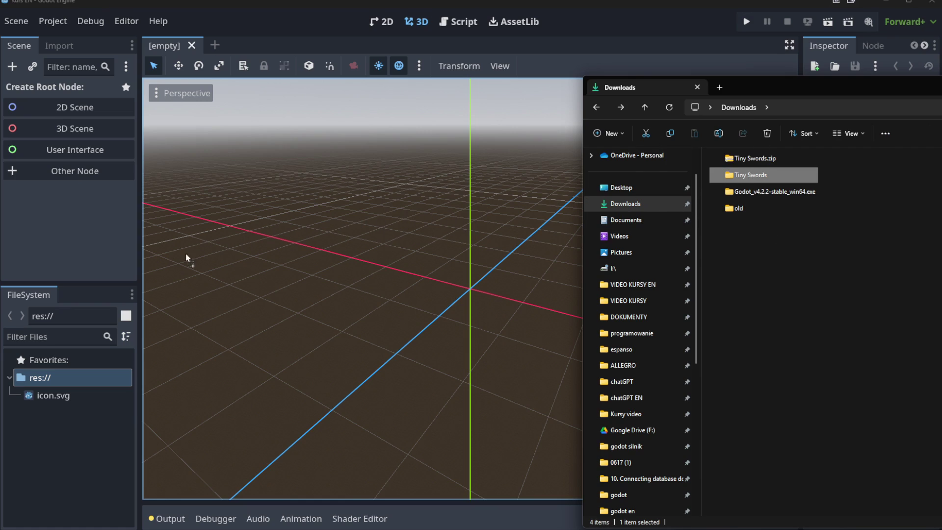
{"action": "left_click_drag", "start_coordinate": [22, 378], "coordinate": [40, 382]}
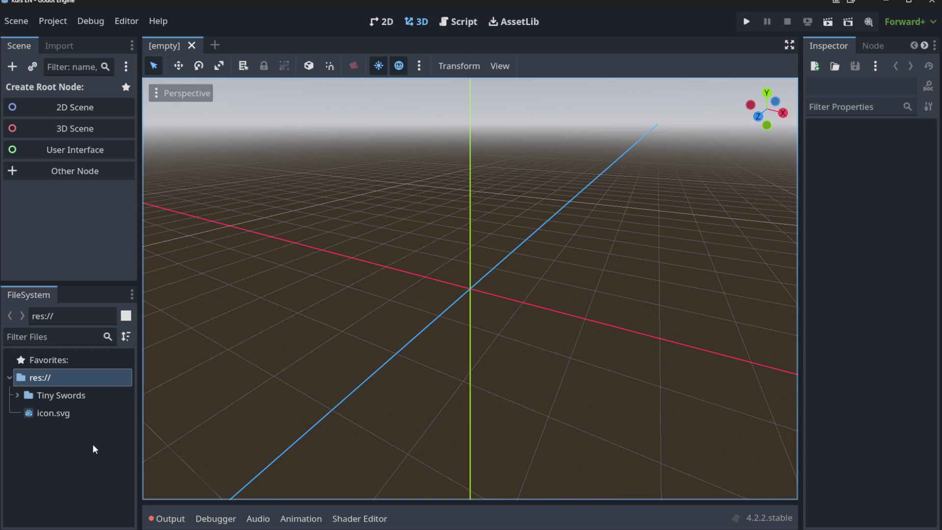
- Expand Tiny Swords to review its Deco, Effects, Factions, Resources, Terrain and UI subfolders, then collapse it
{"action": "left_click", "coordinate": [94, 448]}
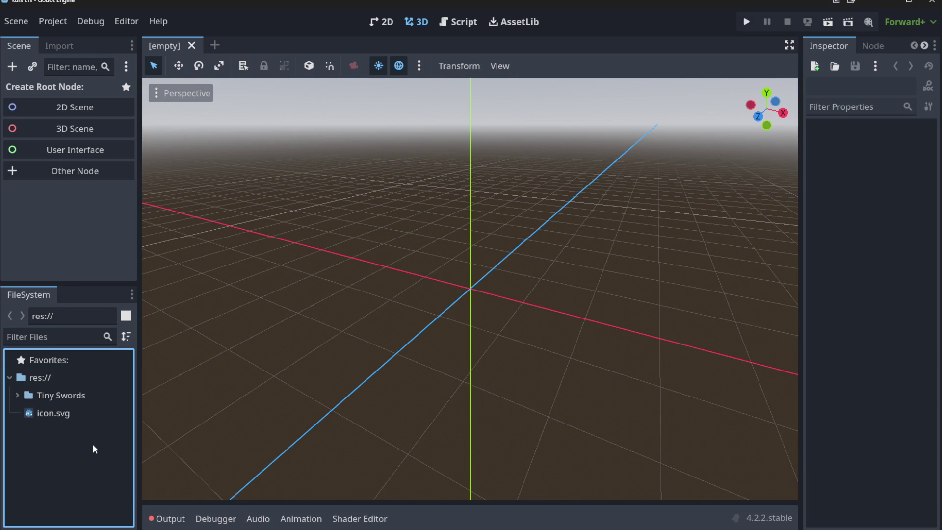
{"action": "left_click", "coordinate": [17, 396]}
{"action": "left_click", "coordinate": [23, 413]}
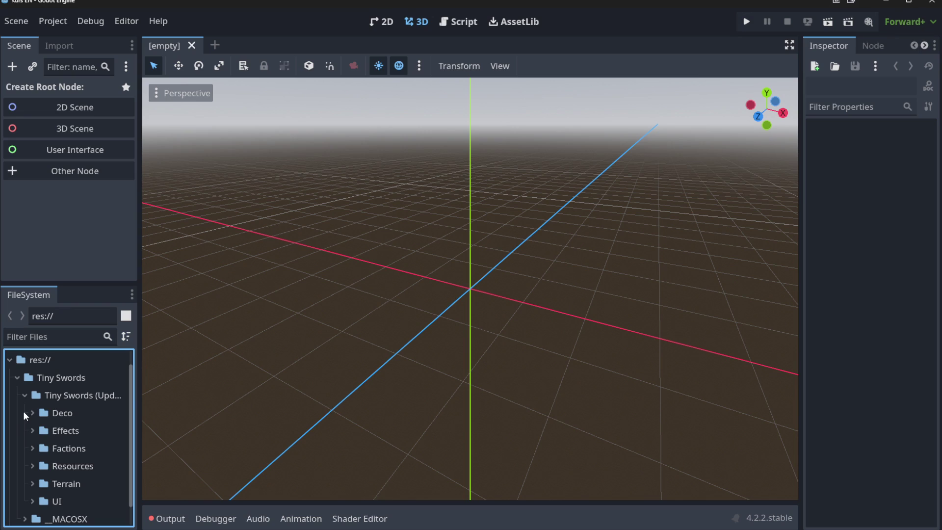
{"action": "scroll", "coordinate": [69, 455], "scroll_direction": "down", "scroll_amount": 2}
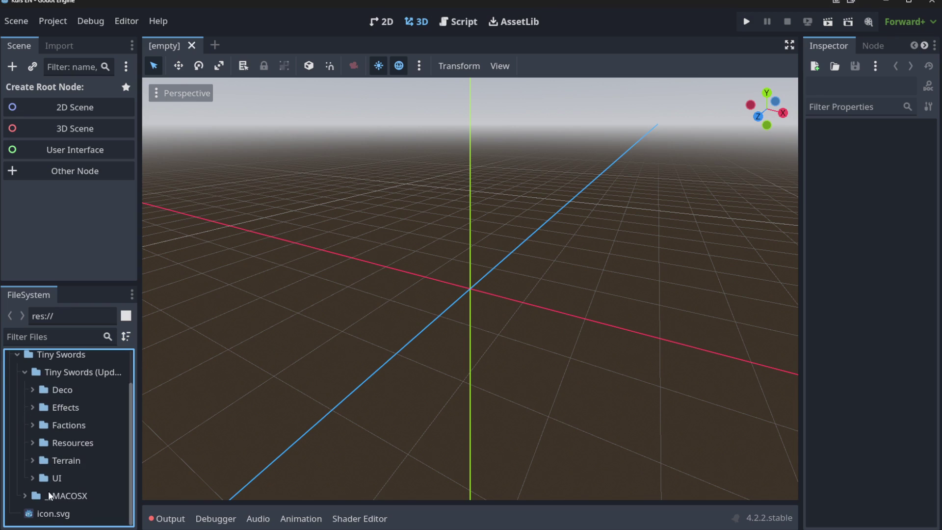
{"action": "scroll", "coordinate": [52, 466], "scroll_direction": "up", "scroll_amount": 2}
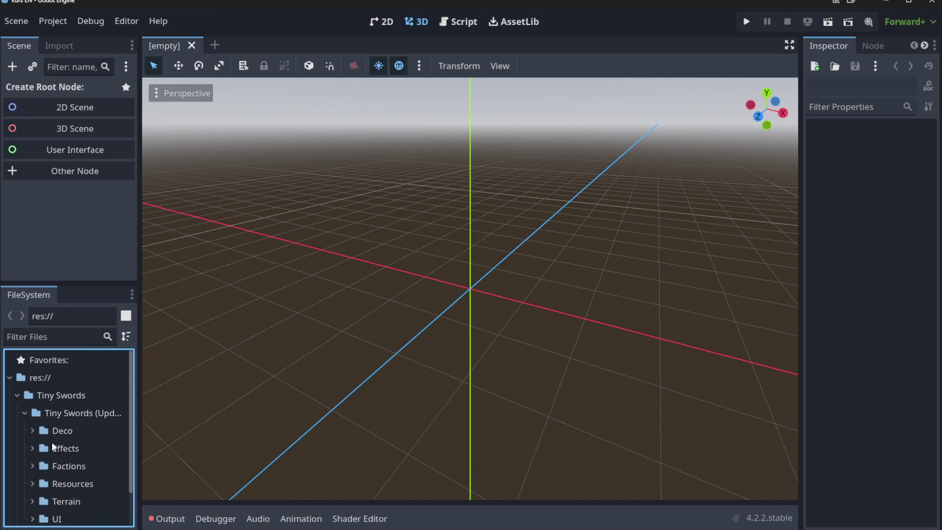
{"action": "left_click", "coordinate": [17, 395]}
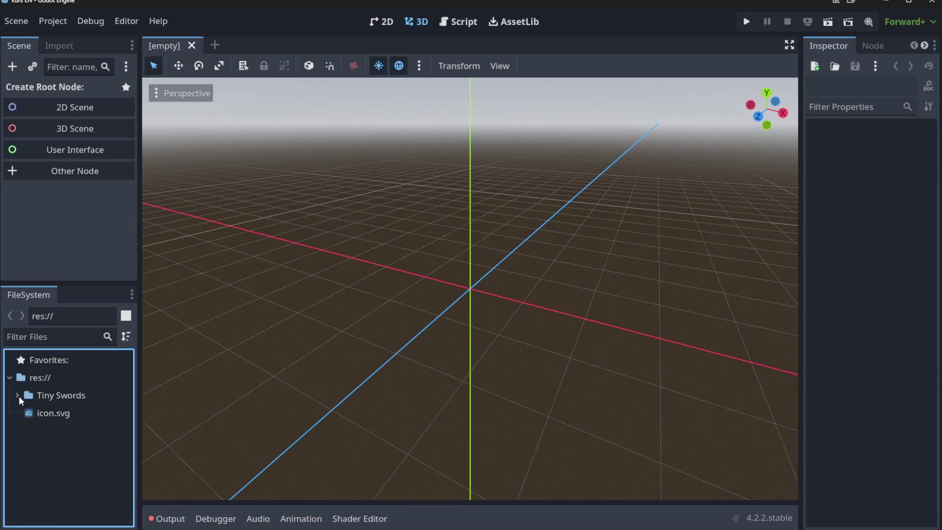
{"action": "left_click", "coordinate": [49, 379]}
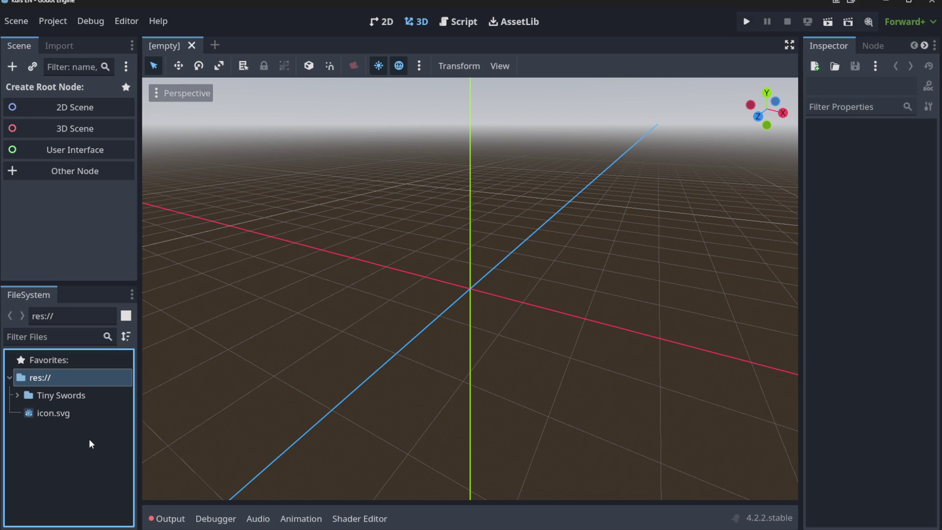
{"action": "left_click", "coordinate": [18, 395]}
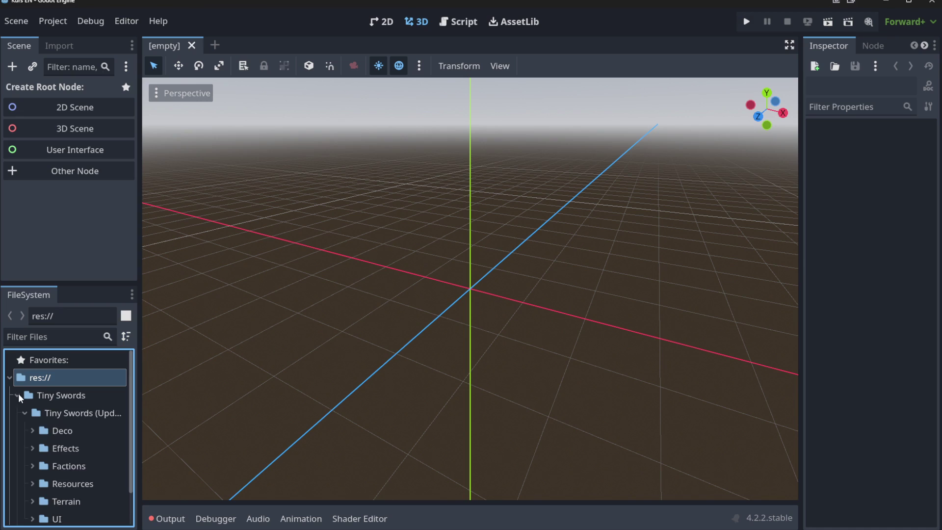
{"action": "scroll", "coordinate": [61, 420], "scroll_direction": "down", "scroll_amount": 2}
{"action": "scroll", "coordinate": [49, 505], "scroll_direction": "up", "scroll_amount": 2}
{"action": "left_click", "coordinate": [17, 395]}
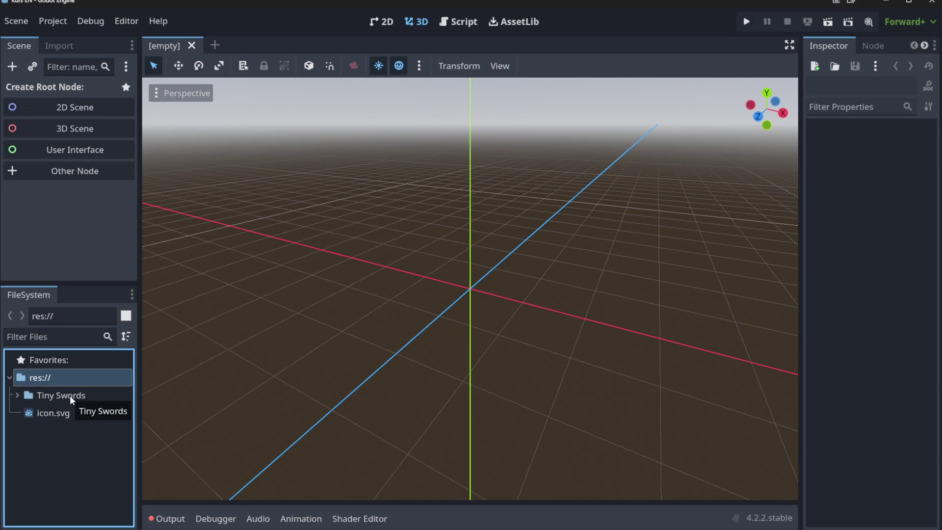
- Create a folder named assets under res:// and re-expand the Tiny Swords folder
{"action": "right_click", "coordinate": [49, 375]}
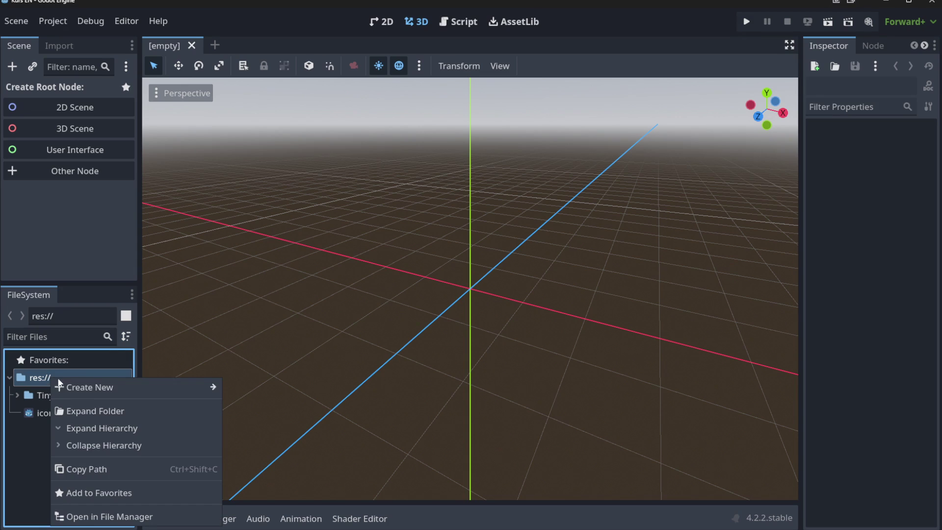
{"action": "mouse_move", "coordinate": [136, 388]}
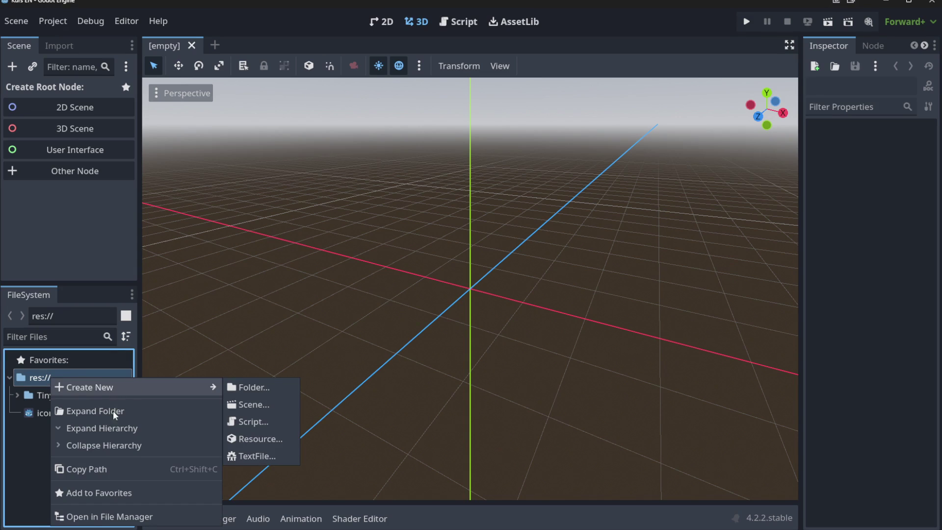
{"action": "left_click", "coordinate": [33, 373]}
{"action": "right_click", "coordinate": [34, 377]}
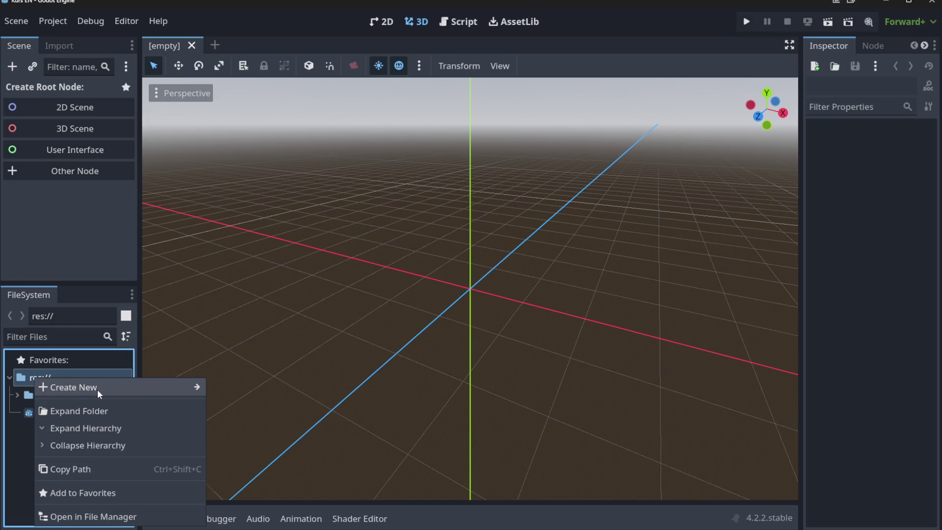
{"action": "mouse_move", "coordinate": [97, 389]}
{"action": "left_click", "coordinate": [231, 387]}
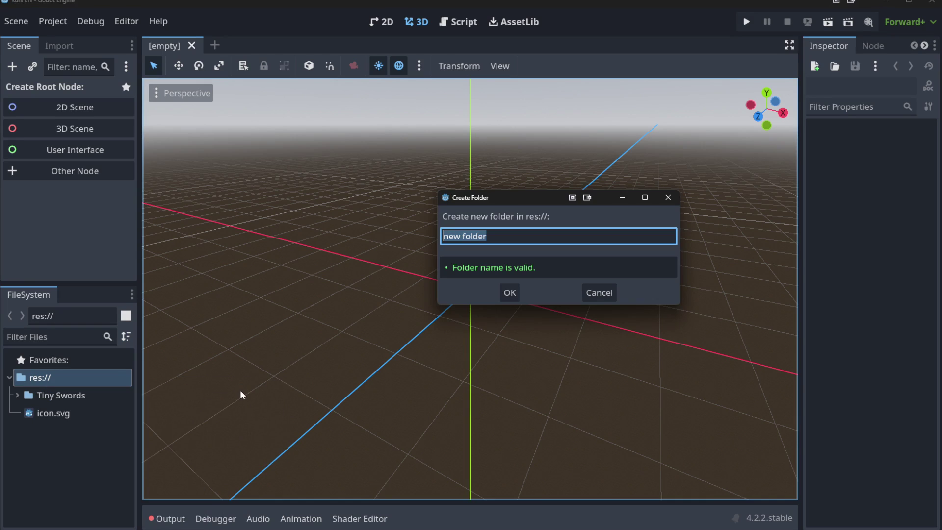
{"action": "type", "text": "assets"}
{"action": "key", "text": "Return"}
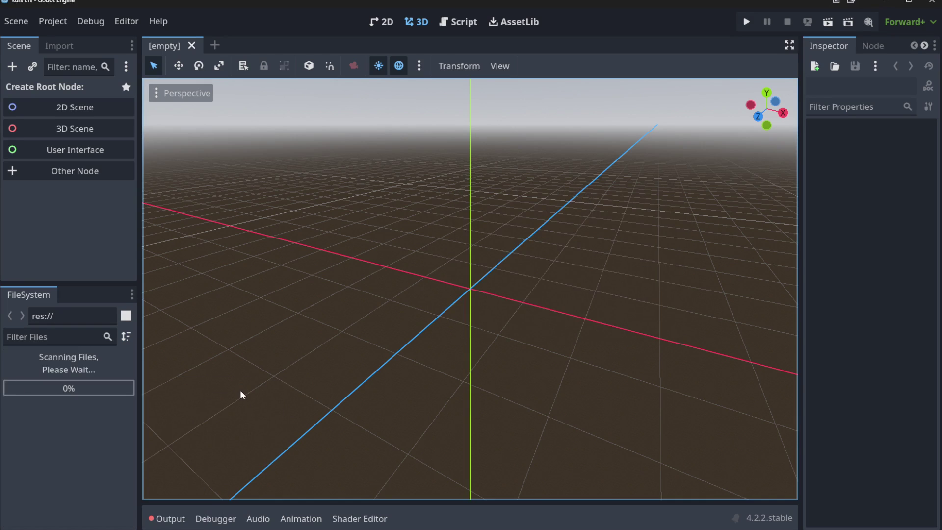
{"action": "left_click", "coordinate": [18, 413]}
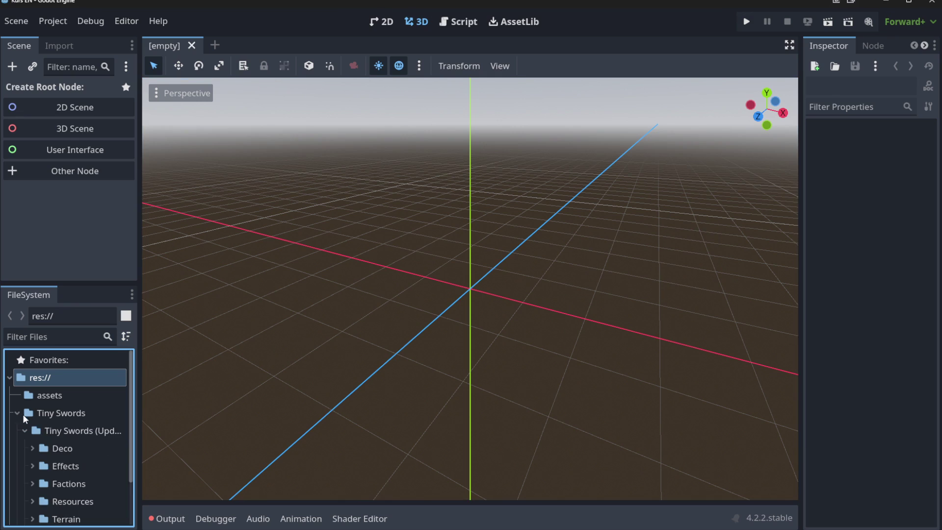
{"action": "scroll", "coordinate": [65, 441], "scroll_direction": "down", "scroll_amount": 3}
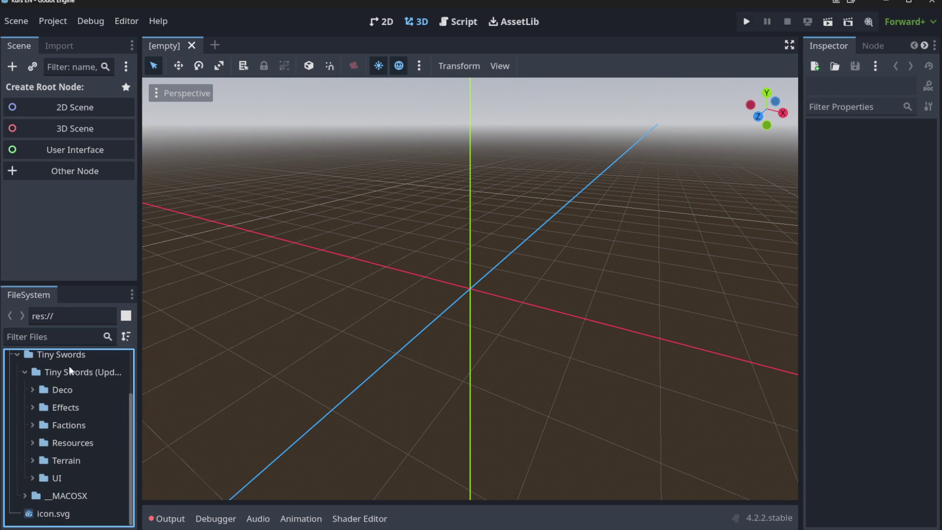
- Expand Tiny Swords > Factions > Knights > Troops > Warrior > Red in the FileSystem dock
{"action": "left_click", "coordinate": [33, 425]}
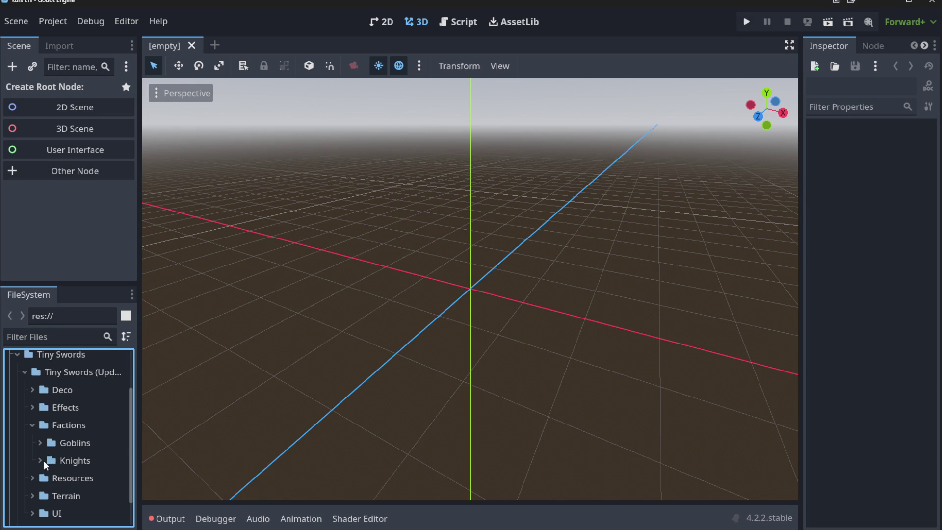
{"action": "left_click", "coordinate": [41, 460]}
{"action": "scroll", "coordinate": [98, 412], "scroll_direction": "down", "scroll_amount": 3}
{"action": "left_click", "coordinate": [48, 430]}
{"action": "scroll", "coordinate": [116, 368], "scroll_direction": "down", "scroll_amount": 3}
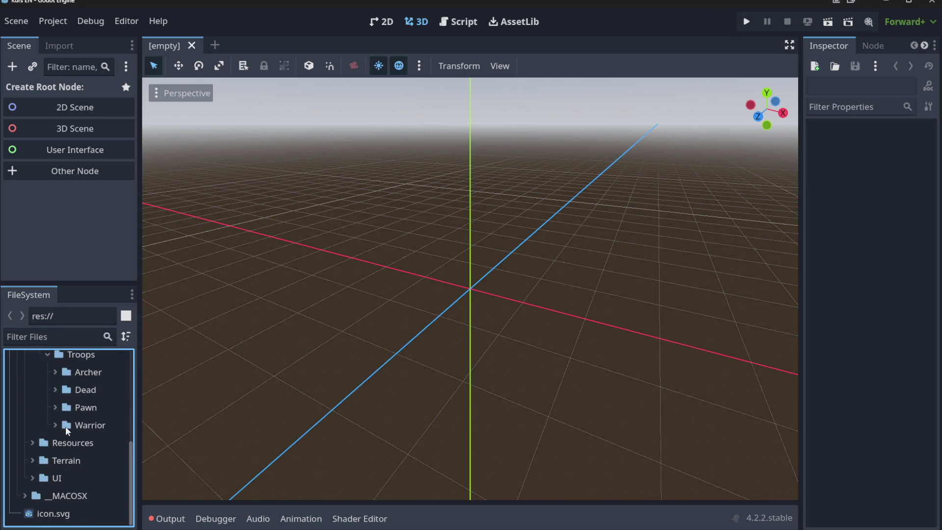
{"action": "left_click", "coordinate": [73, 424]}
{"action": "left_click", "coordinate": [53, 425]}
{"action": "scroll", "coordinate": [69, 419], "scroll_direction": "down", "scroll_amount": 2}
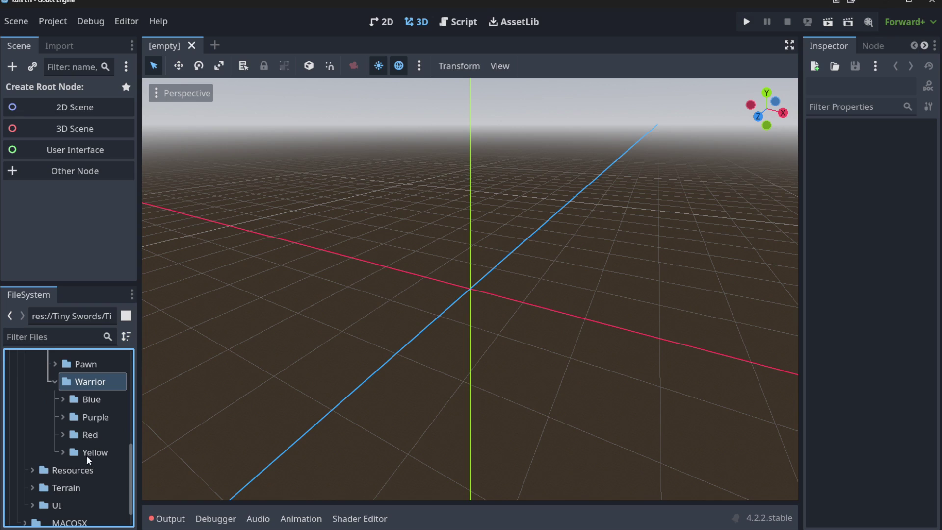
{"action": "left_click", "coordinate": [63, 434]}
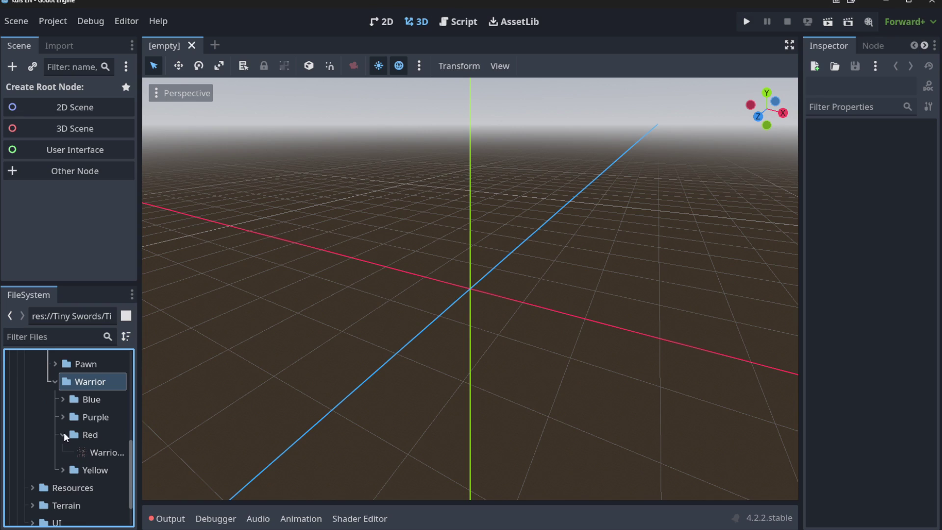
- Drag Warrior_Red.png into the assets folder and open it to inspect the texture
{"action": "left_click_drag", "start_coordinate": [106, 451], "coordinate": [71, 397]}
{"action": "scroll", "coordinate": [99, 431], "scroll_direction": "up", "scroll_amount": 10}
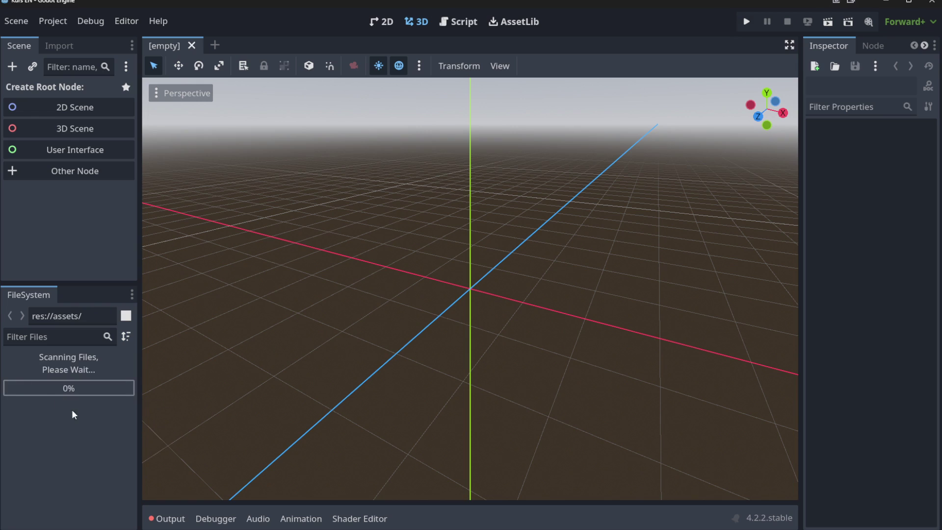
{"action": "left_click", "coordinate": [19, 394]}
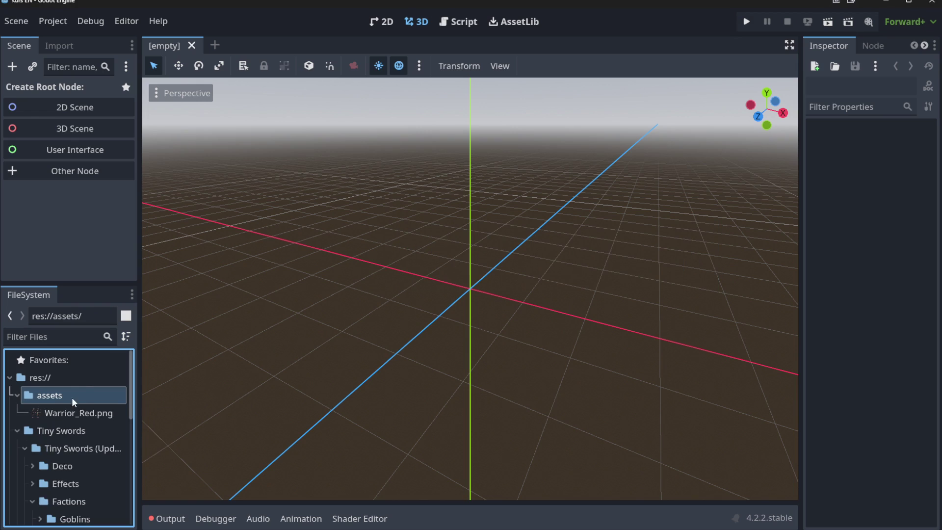
{"action": "left_click", "coordinate": [74, 414]}
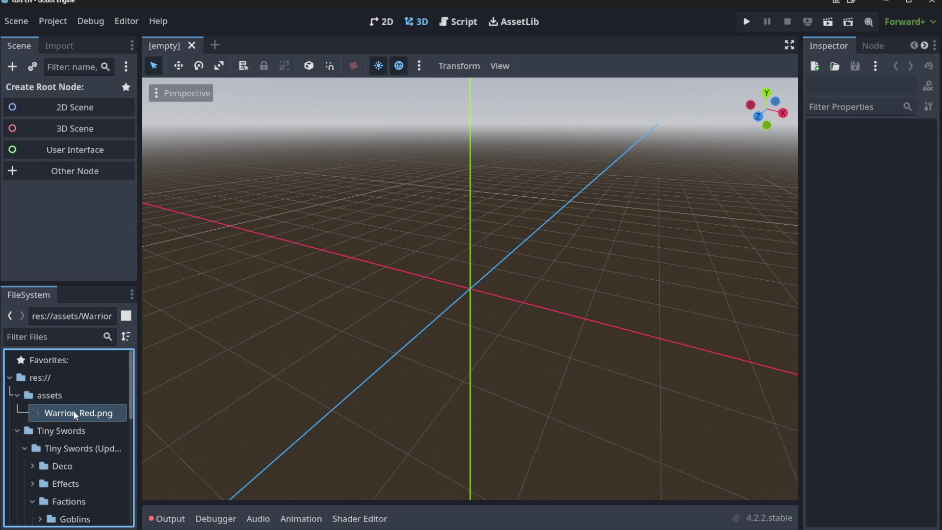
{"action": "double_click", "coordinate": [56, 413]}
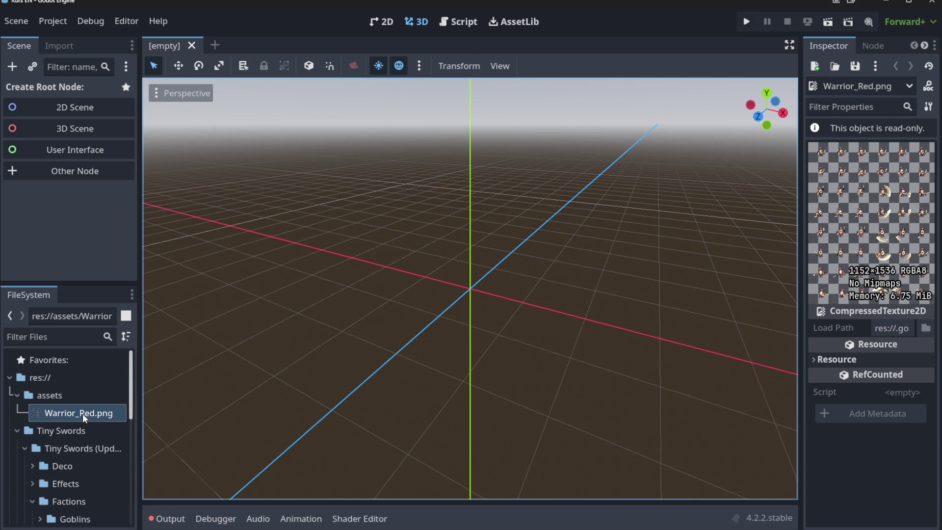
{"action": "mouse_move", "coordinate": [84, 415]}
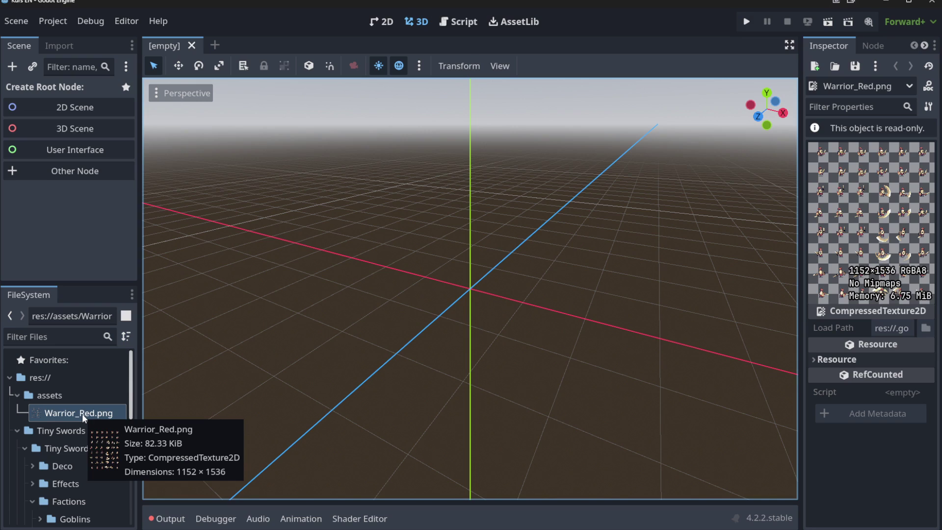
{"action": "left_click", "coordinate": [19, 397]}
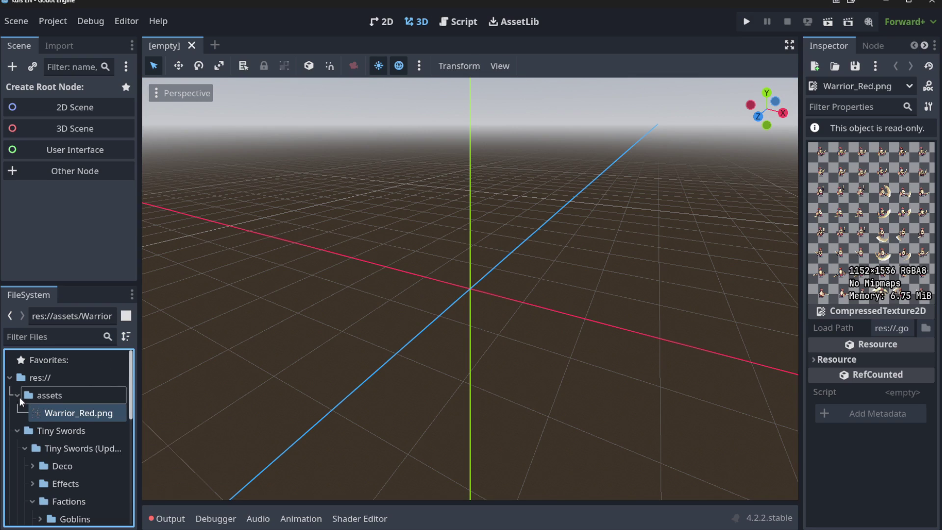
{"action": "left_click", "coordinate": [17, 395]}
{"action": "left_click", "coordinate": [19, 395]}
- Select the assets folder holding the 1152×1536 Warrior_Red.png sprite sheet
{"action": "left_click", "coordinate": [72, 397]}
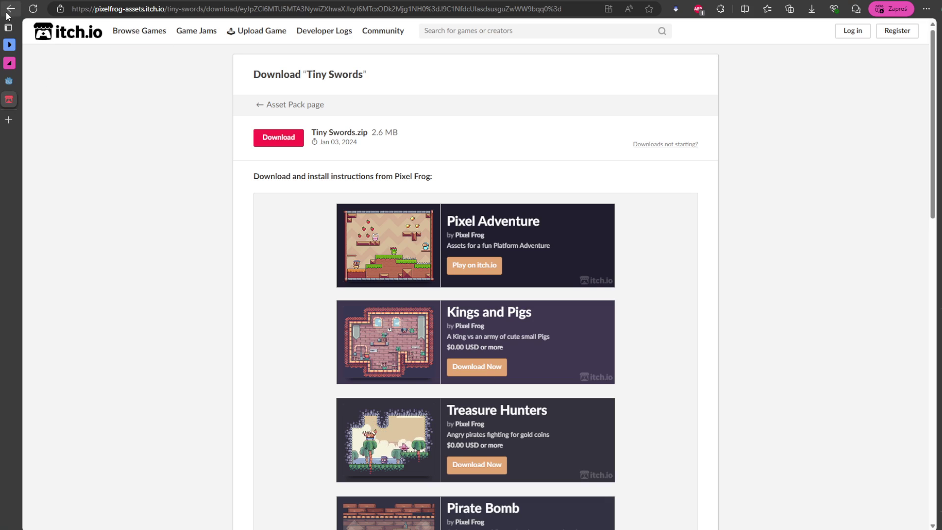
- Go back from the download page to the Tiny Swords asset pack page on itch.io
{"action": "left_click", "coordinate": [7, 14]}
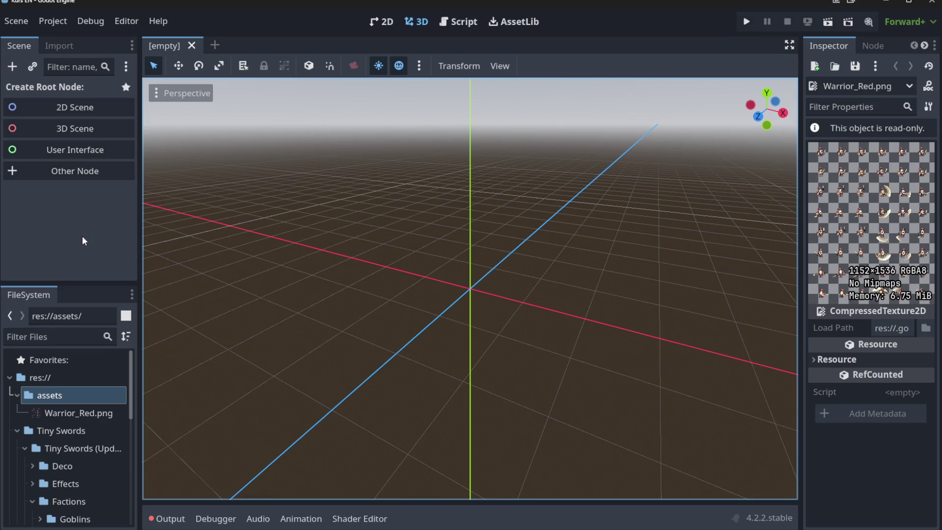
- Collapse the Tiny Swords folder, then filter itch.io's free game assets to Sprites (3,873 results)
{"action": "scroll", "coordinate": [89, 385], "scroll_direction": "down", "scroll_amount": 3}
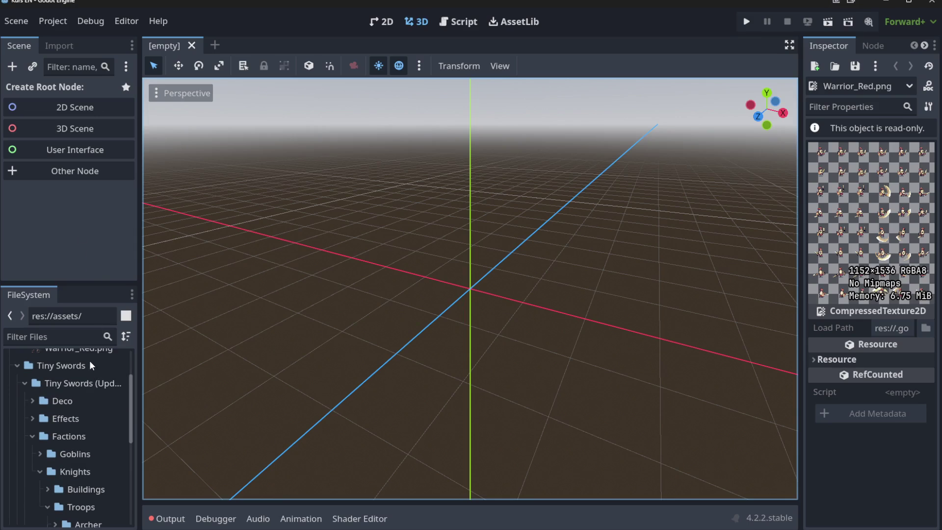
{"action": "scroll", "coordinate": [89, 360], "scroll_direction": "up", "scroll_amount": 3}
{"action": "left_click", "coordinate": [16, 429]}
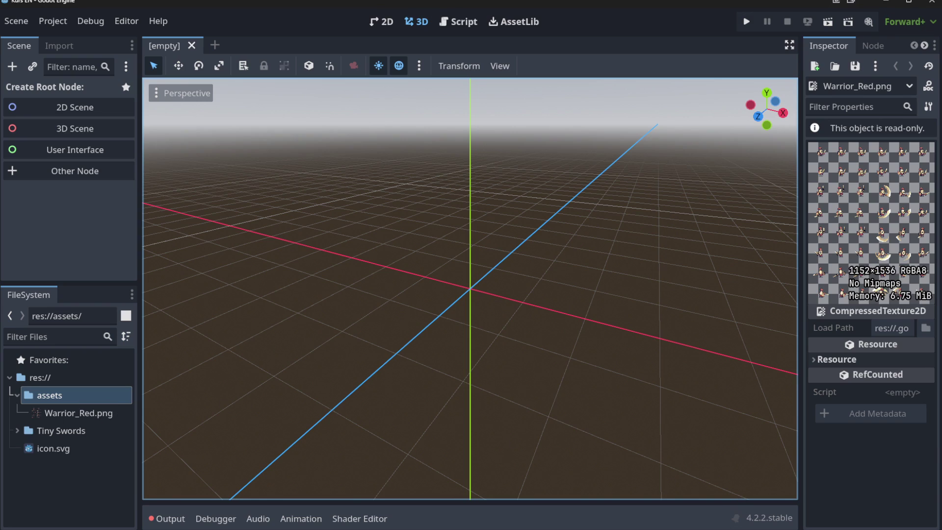
{"action": "key", "text": "alt+Tab"}
{"action": "left_click", "coordinate": [71, 156]}
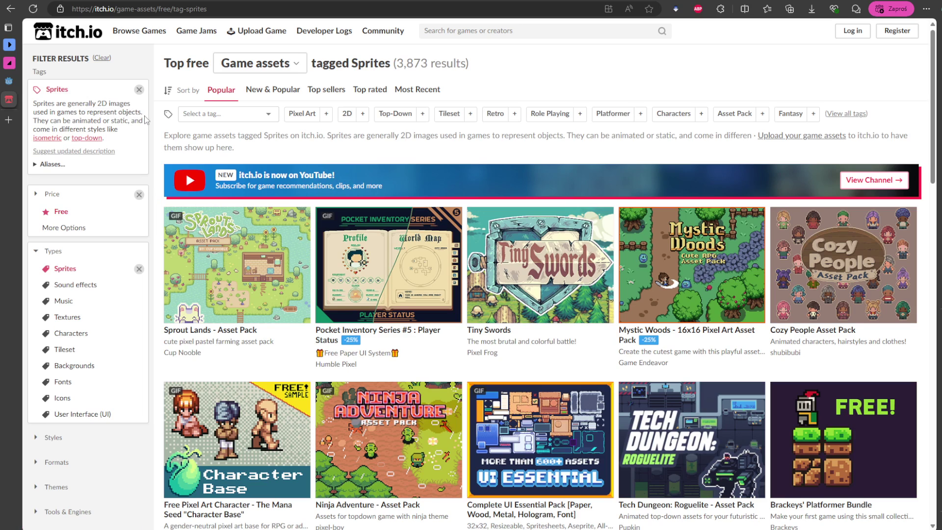
- Return the itch.io listing to all 30,557 unfiltered free game assets
{"action": "left_click", "coordinate": [11, 9]}
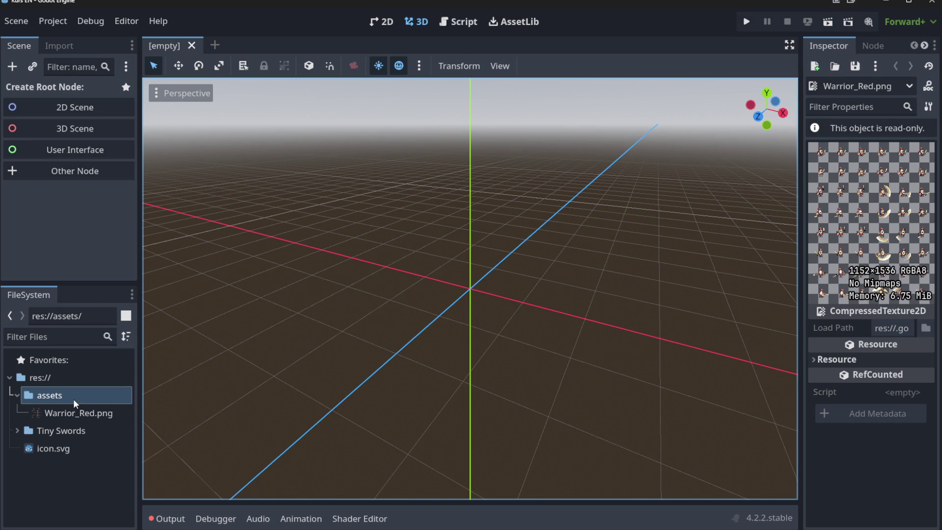
- Collapse the assets folder so the root shows only assets, Tiny Swords and icon.svg
{"action": "left_click", "coordinate": [17, 395]}
{"action": "left_click_drag", "start_coordinate": [16, 401], "coordinate": [503, 239]}
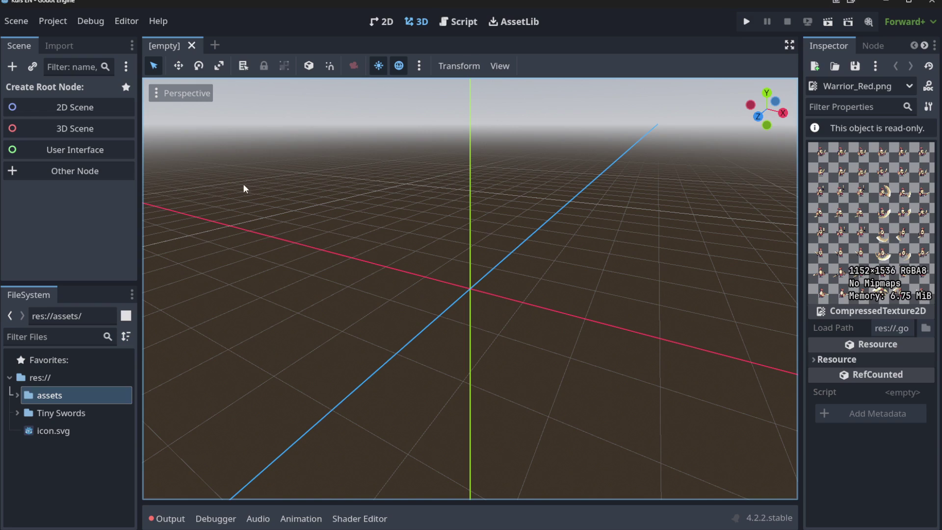